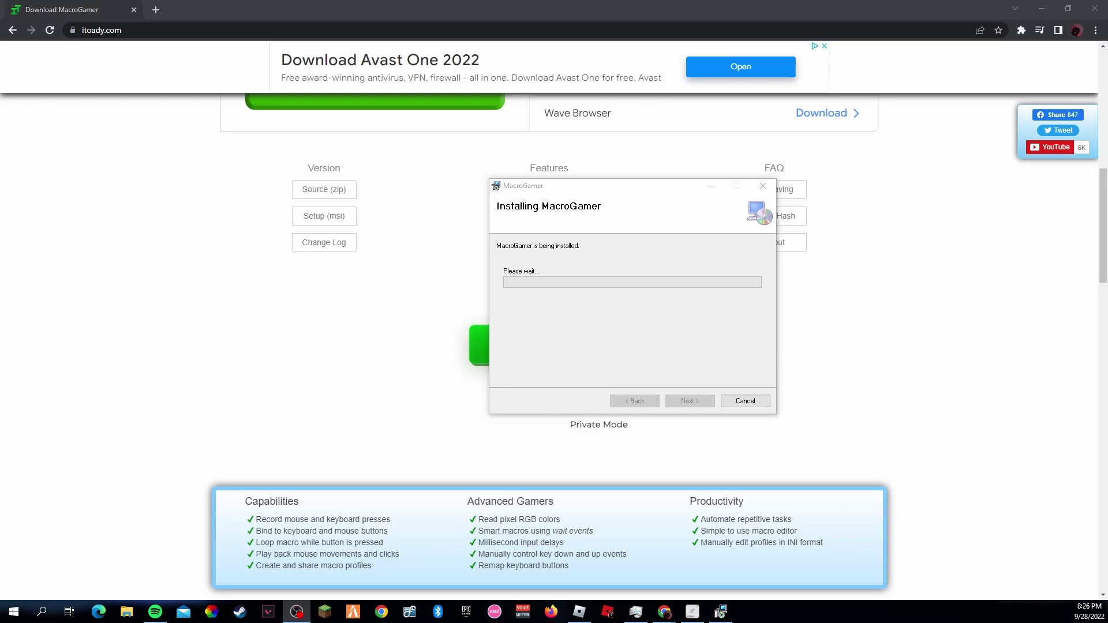
Step: Close the MacroGamer installer once the installation is complete
{"action": "left_click_drag", "start_coordinate": [664, 191], "coordinate": [601, 171]}
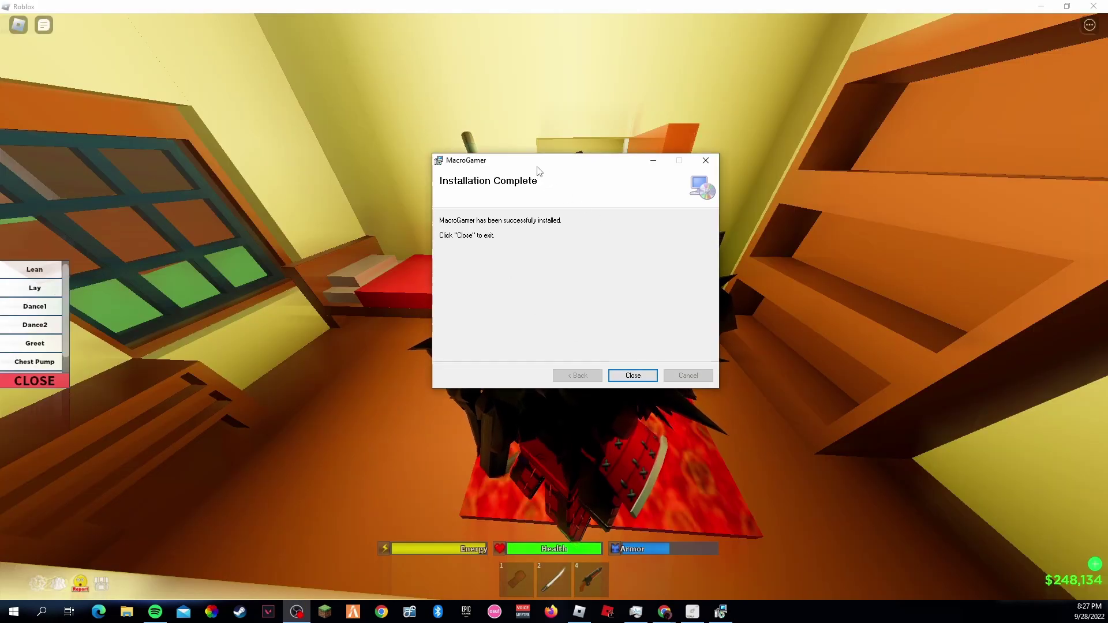
{"action": "left_click_drag", "start_coordinate": [539, 167], "coordinate": [684, 192]}
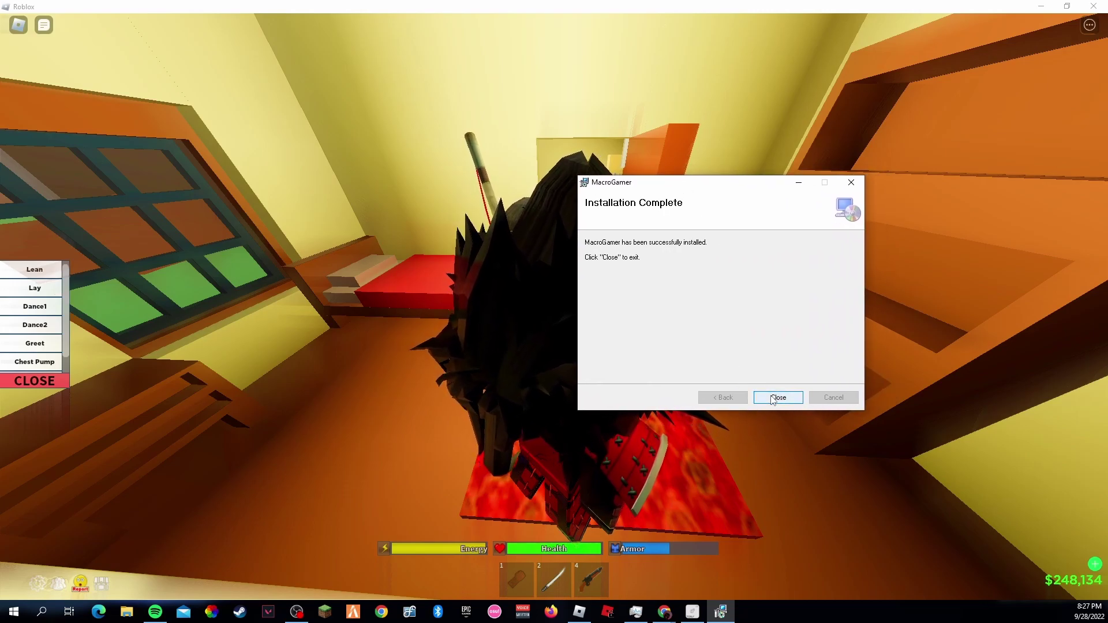
{"action": "left_click", "coordinate": [778, 398]}
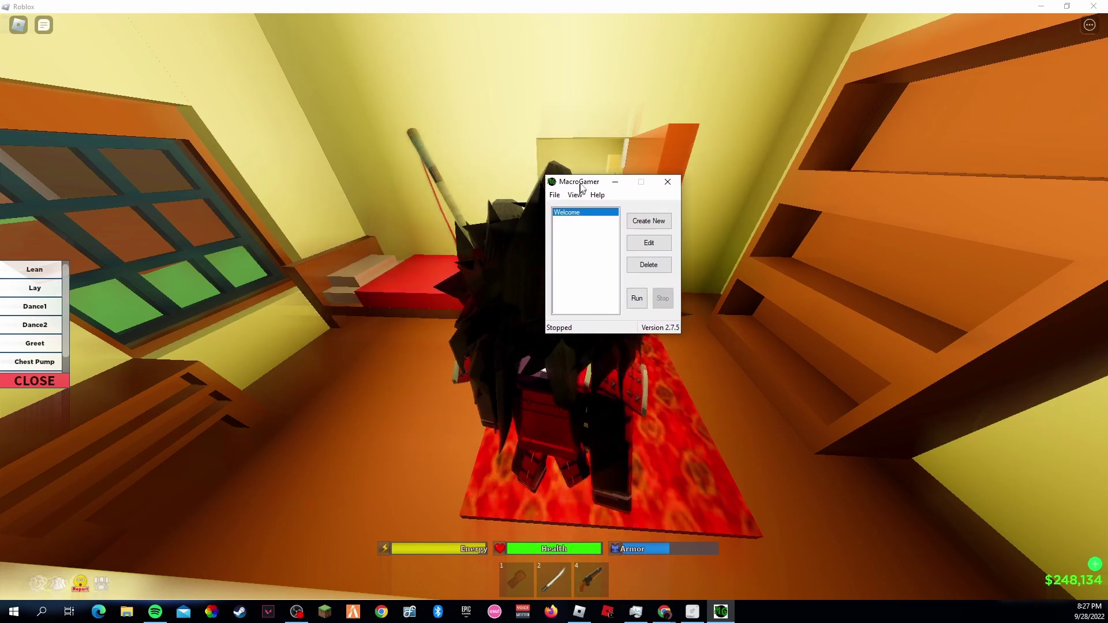
Step: Minimize the Roblox game and close the browser window with the MacroGamer download page
{"action": "left_click_drag", "start_coordinate": [573, 190], "coordinate": [540, 190]}
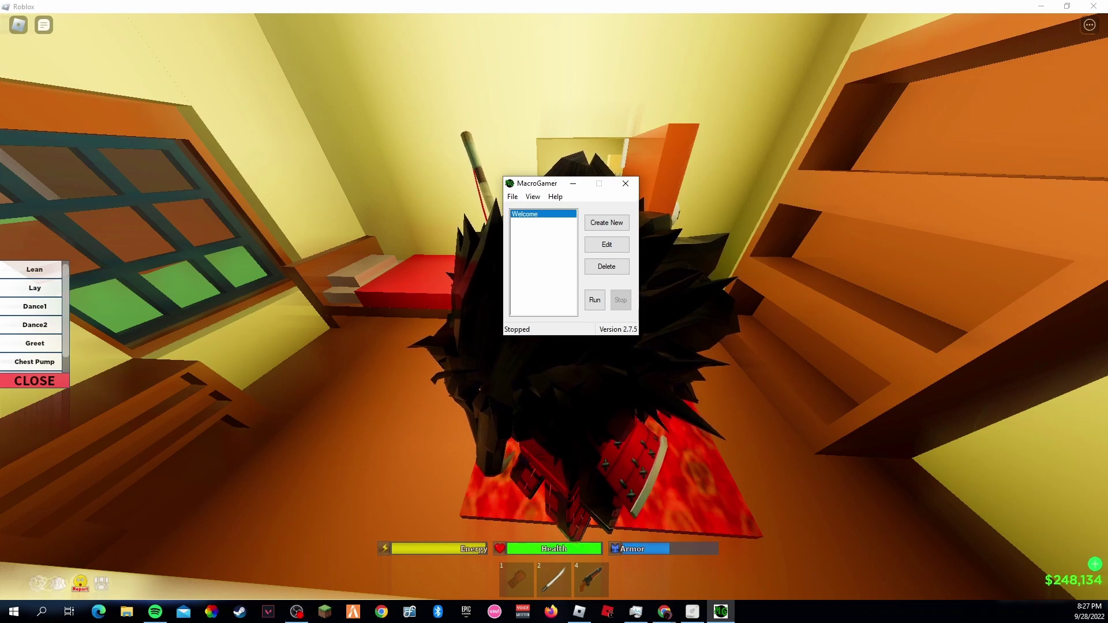
{"action": "left_click", "coordinate": [1041, 7]}
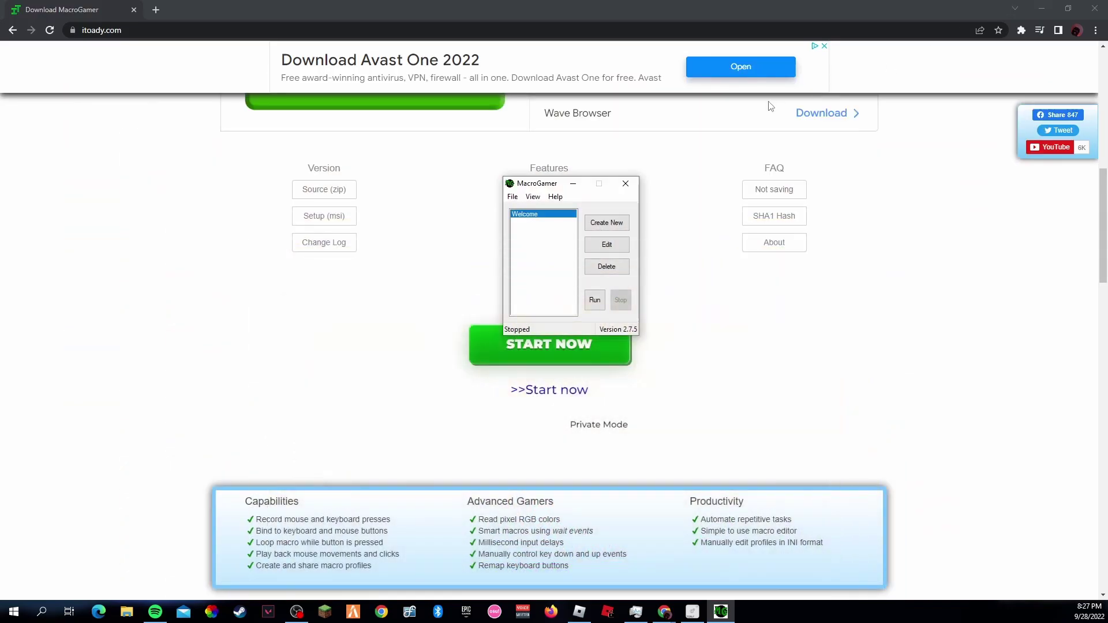
{"action": "left_click", "coordinate": [1068, 8]}
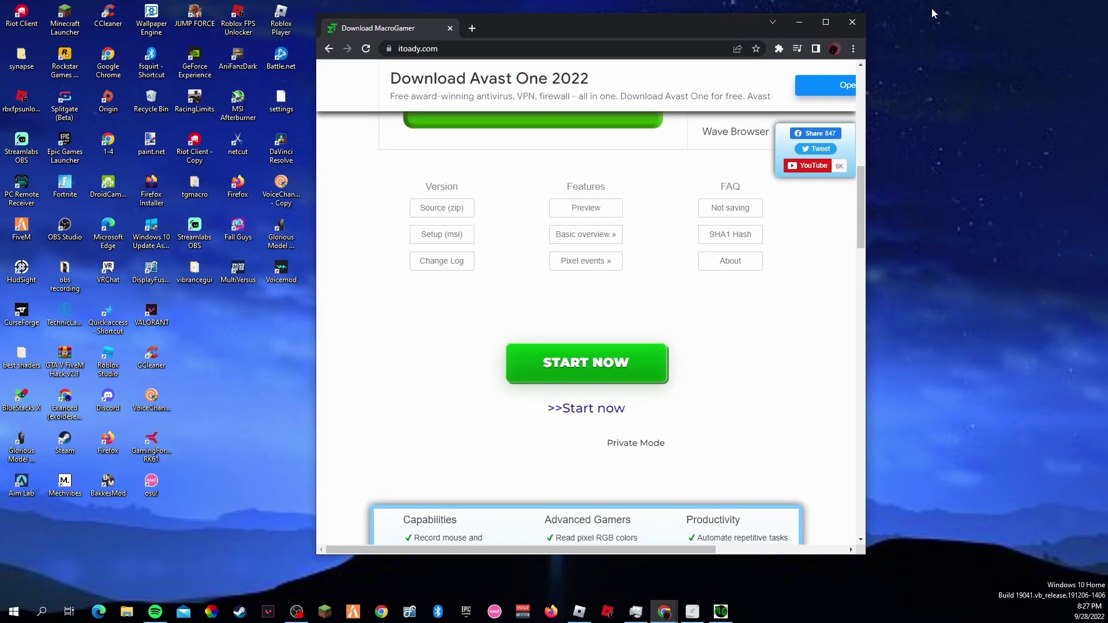
{"action": "left_click", "coordinate": [853, 22]}
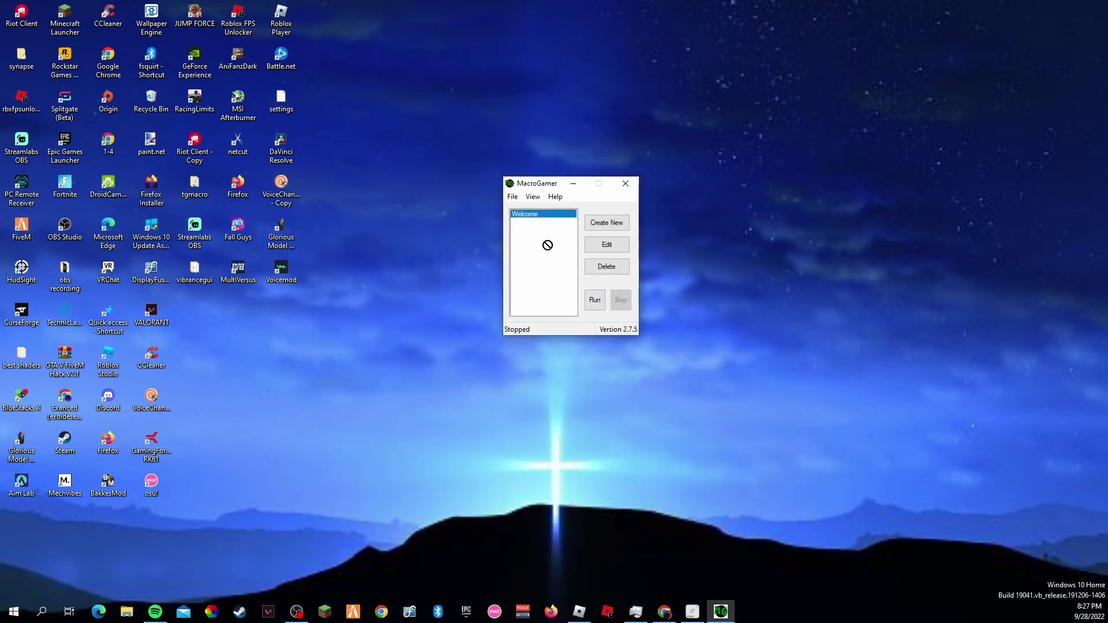
Step: Place the MacroGamer shortcut on the desktop directly below the vibrancegui icon, and move the MacroGamer window aside
{"action": "left_click_drag", "start_coordinate": [225, 330], "coordinate": [184, 313]}
{"action": "left_click", "coordinate": [296, 315]}
{"action": "left_click_drag", "start_coordinate": [534, 179], "coordinate": [612, 175]}
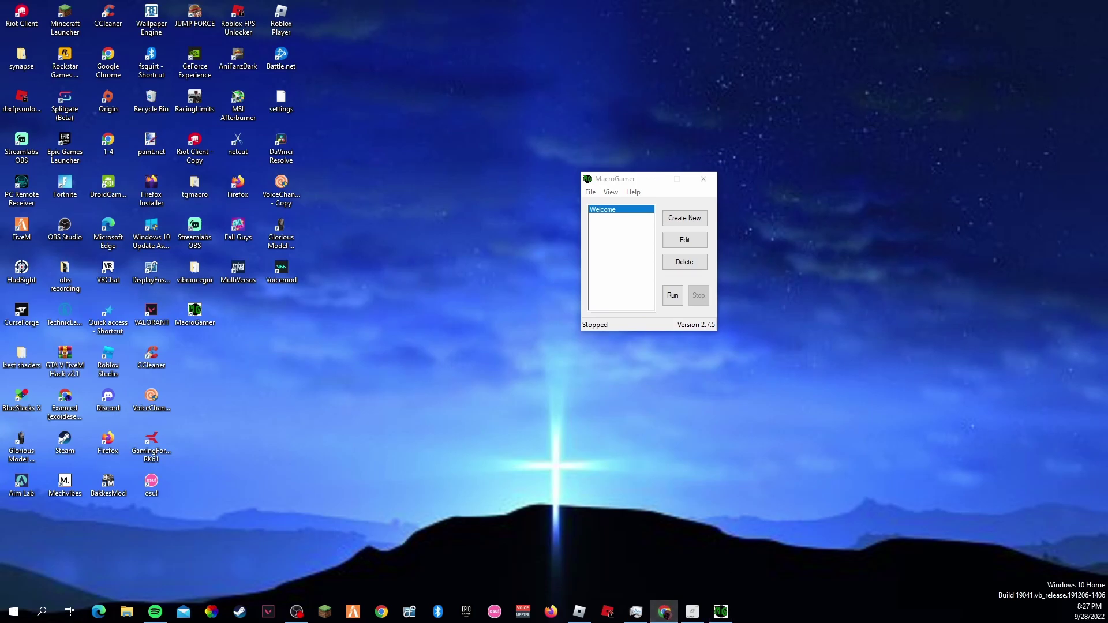
Step: Create a new macro named "1st person" and bind it to the I key
{"action": "left_click_drag", "start_coordinate": [631, 179], "coordinate": [656, 203]}
{"action": "left_click", "coordinate": [692, 251]}
{"action": "left_click_drag", "start_coordinate": [504, 231], "coordinate": [706, 226]}
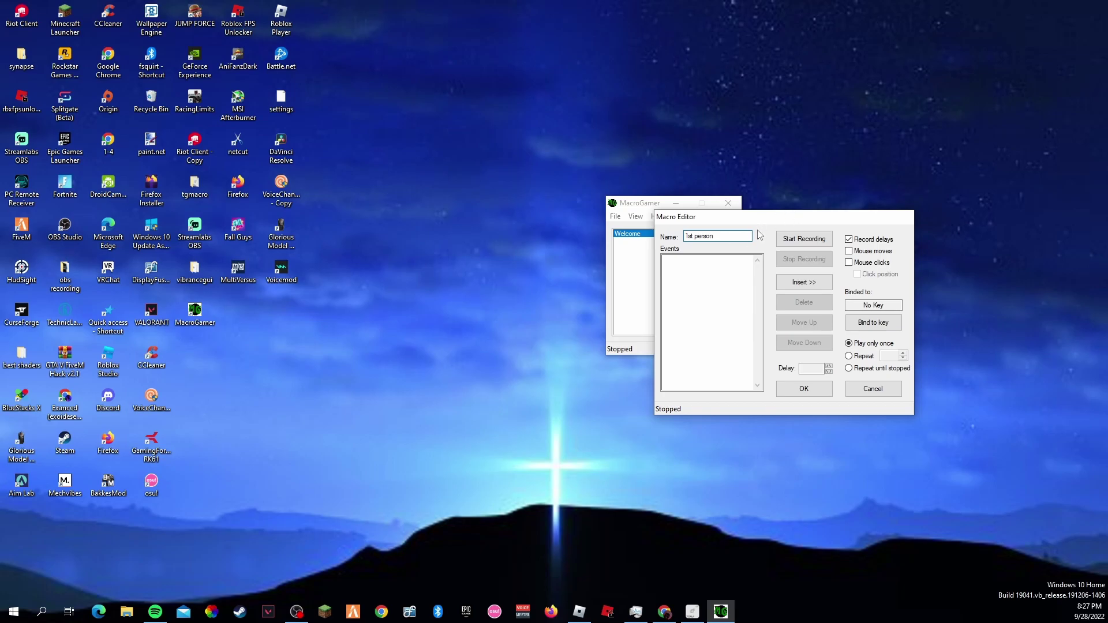
{"action": "left_click", "coordinate": [866, 321]}
{"action": "left_click", "coordinate": [872, 323]}
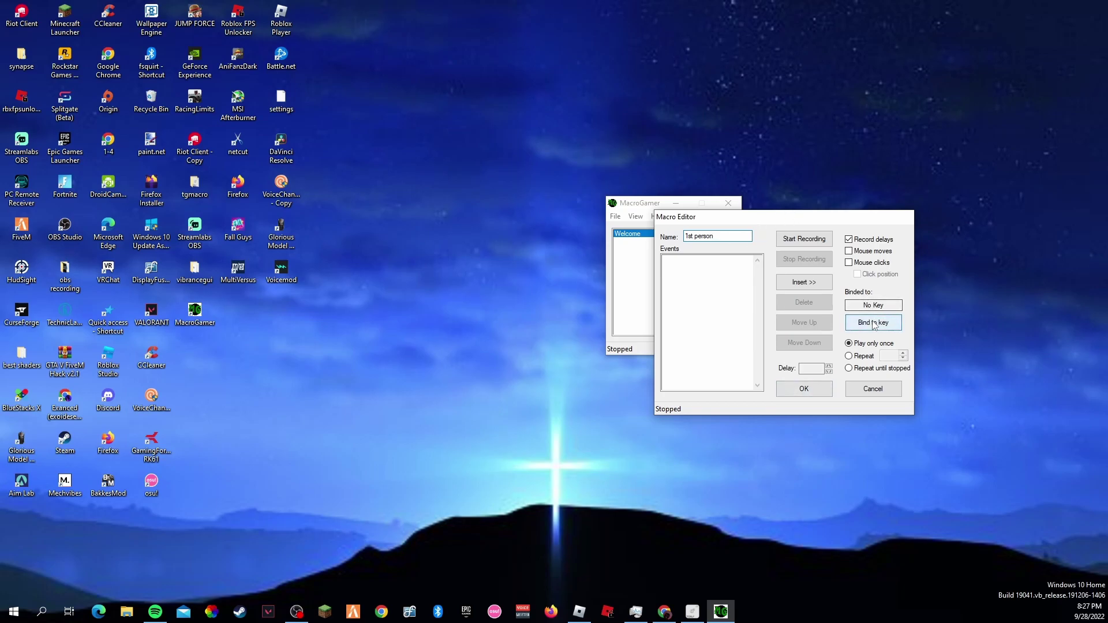
{"action": "key", "text": "i"}
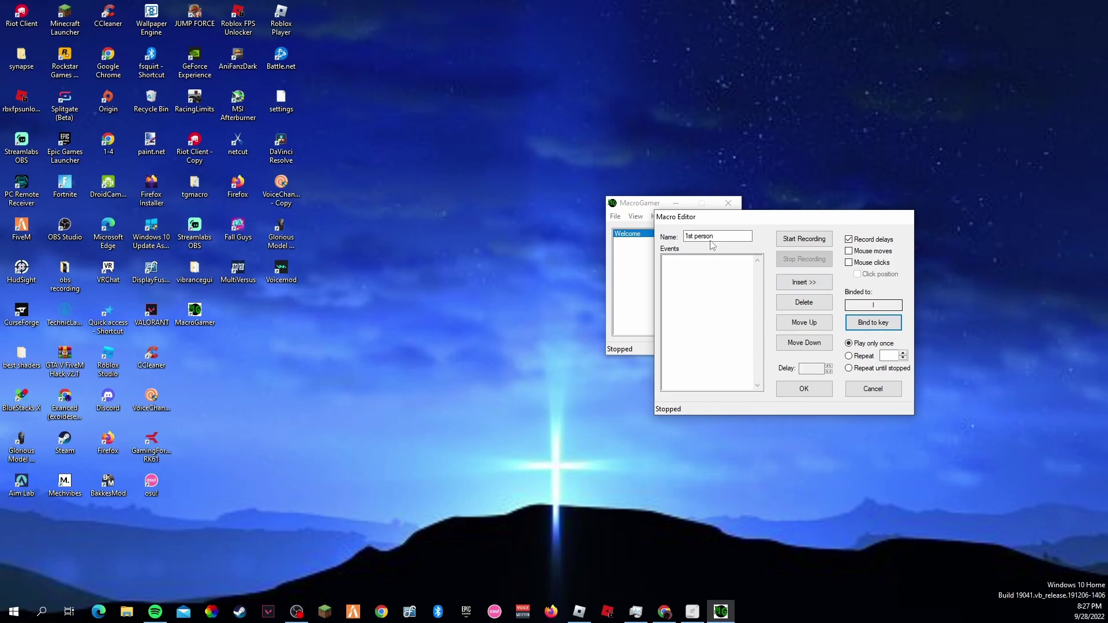
Step: Check the existing key bindings in TGMacro, minimize it, and rebind the "1st person" macro to Q
{"action": "left_click", "coordinate": [692, 612]}
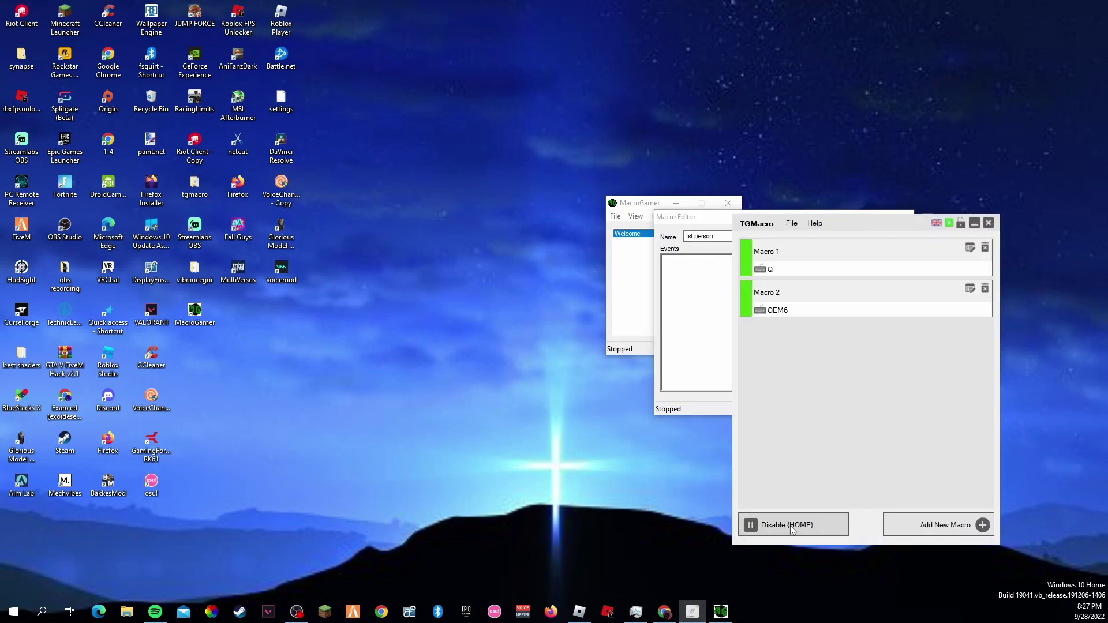
{"action": "left_click", "coordinate": [974, 223]}
{"action": "left_click", "coordinate": [871, 303]}
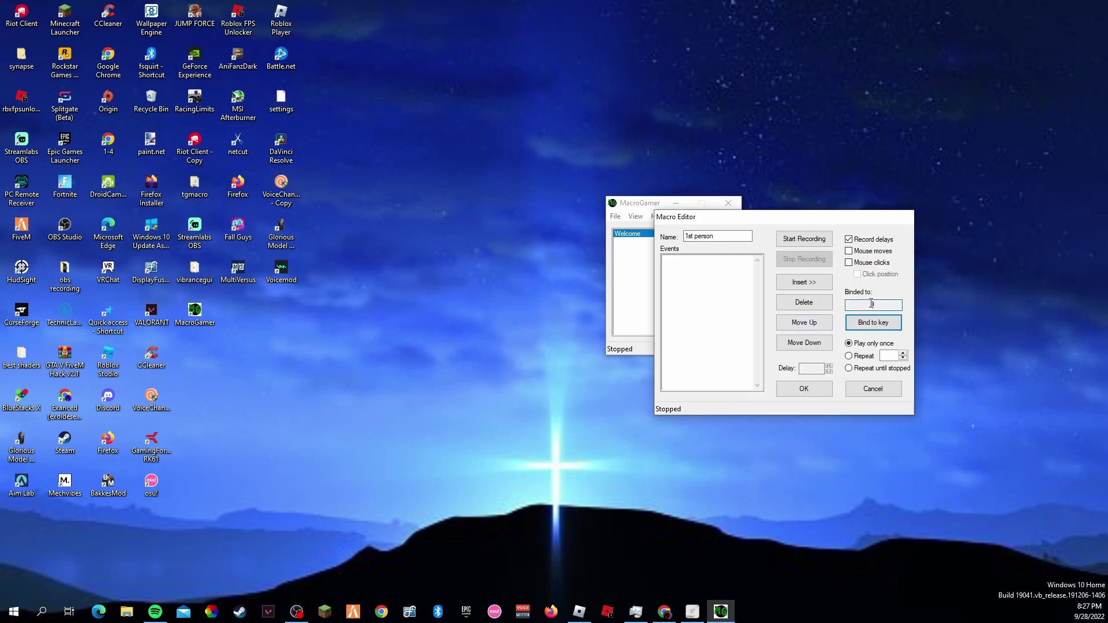
{"action": "key", "text": "q"}
Step: Enable recording of mouse clicks with click position, and set the macro to repeat 2 times
{"action": "left_click_drag", "start_coordinate": [824, 224], "coordinate": [880, 201]}
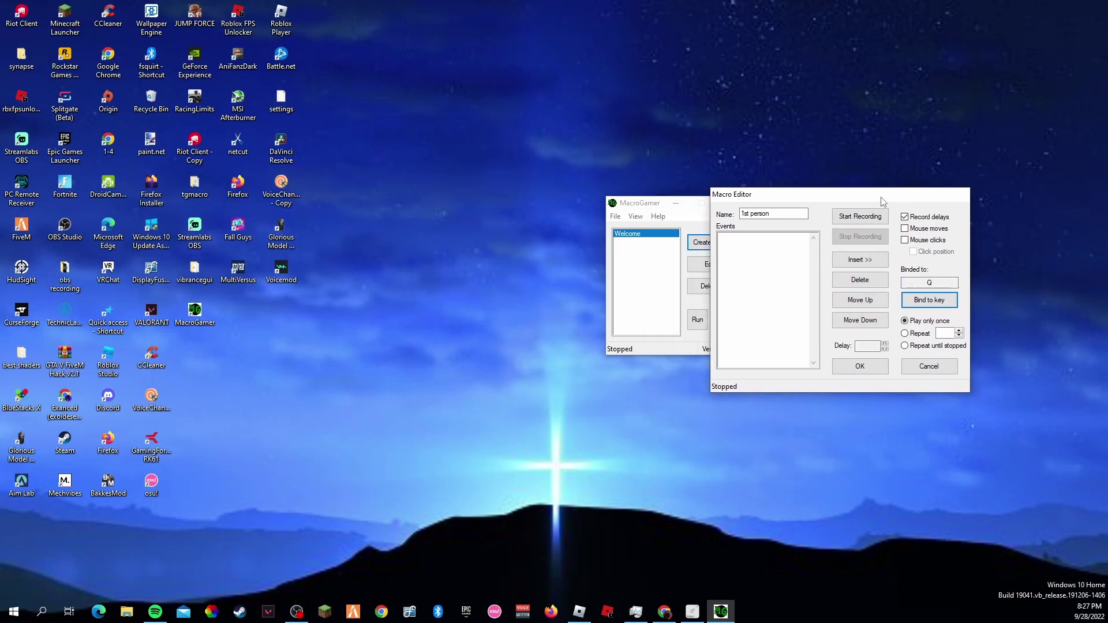
{"action": "left_click", "coordinate": [905, 240]}
{"action": "left_click", "coordinate": [946, 333]}
{"action": "left_click_drag", "start_coordinate": [773, 195], "coordinate": [754, 197]}
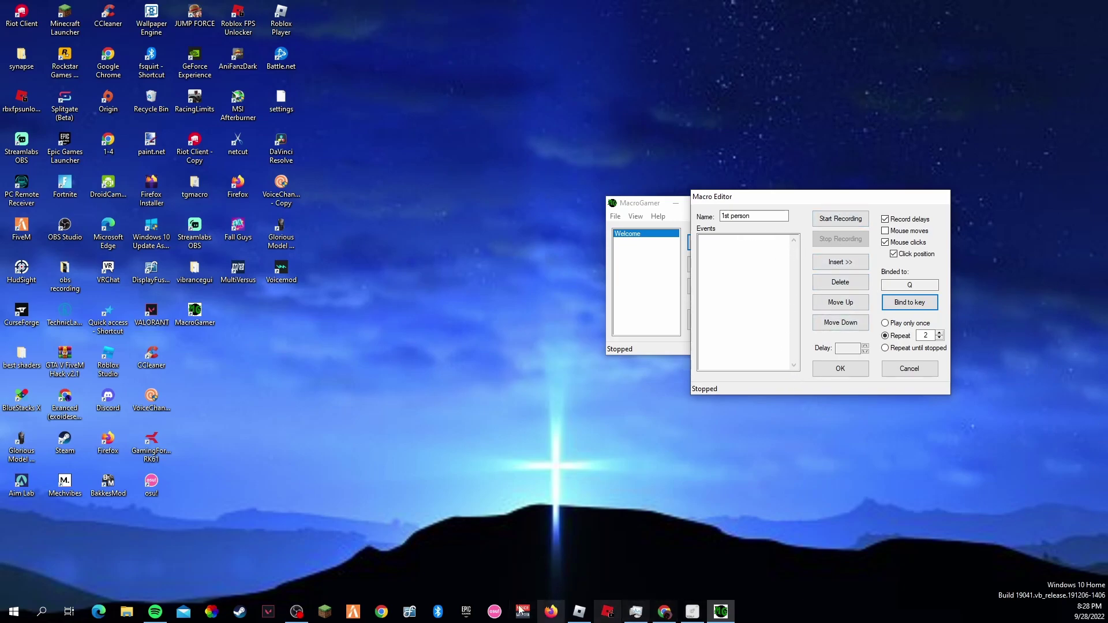
{"action": "left_click", "coordinate": [306, 615]}
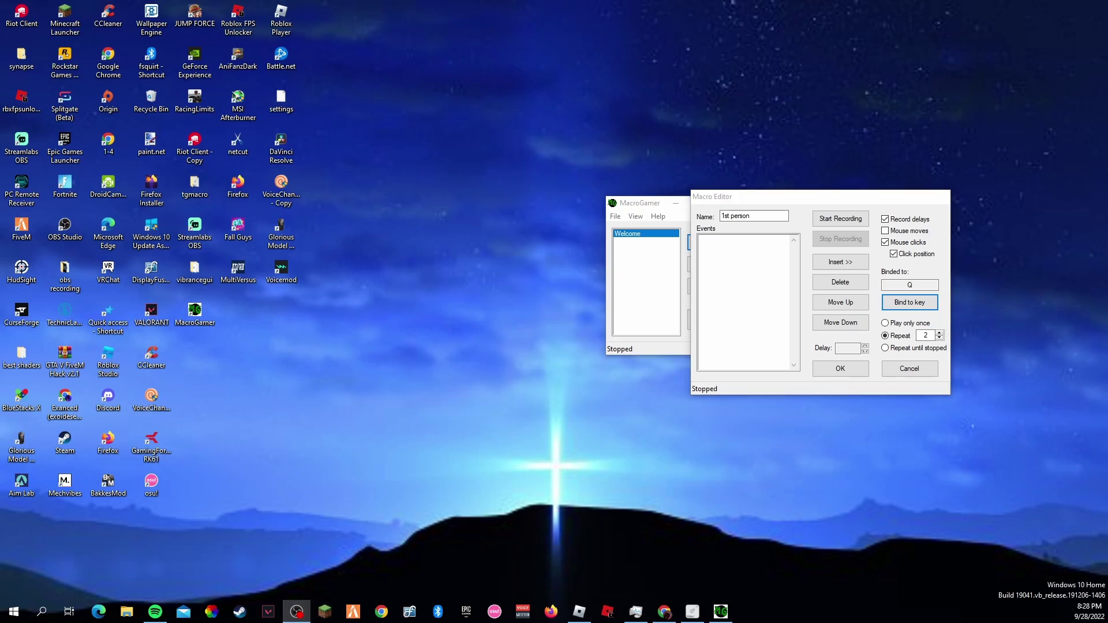
{"action": "key", "text": "alt+Tab"}
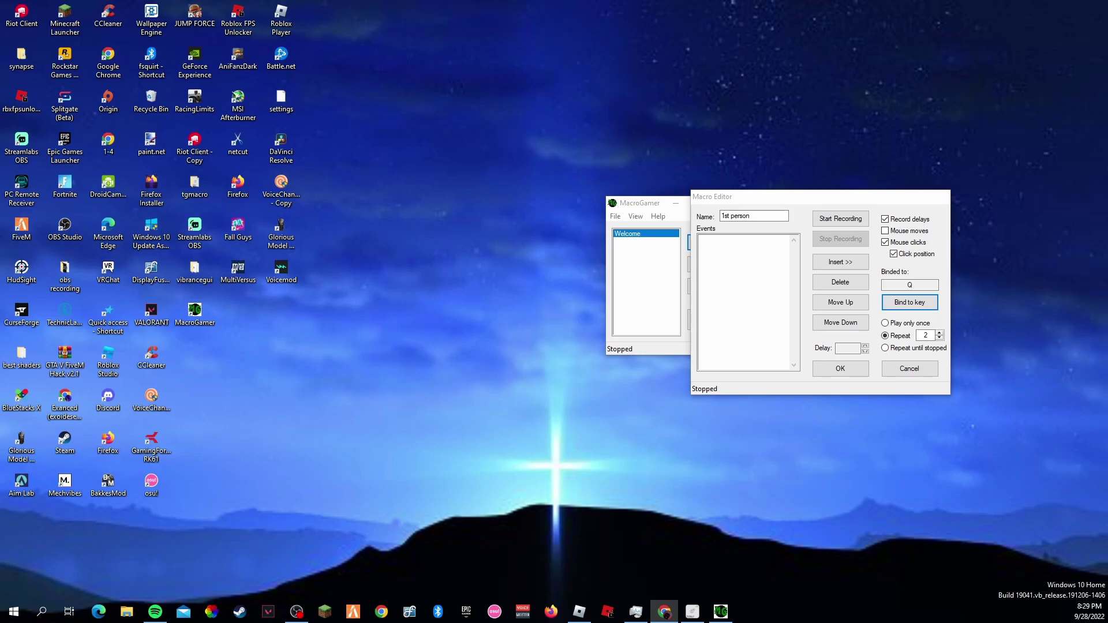
{"action": "key", "text": "alt+Tab"}
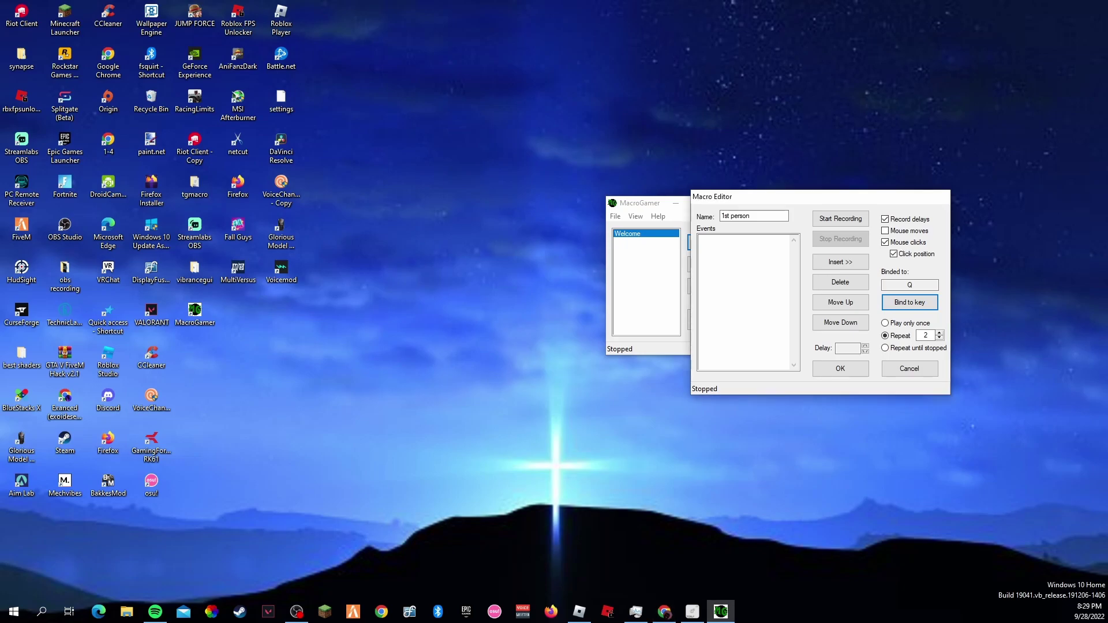
{"action": "key", "text": "alt+Tab"}
Step: Start recording the "1st person" macro and switch to the Roblox game
{"action": "left_click", "coordinate": [843, 221]}
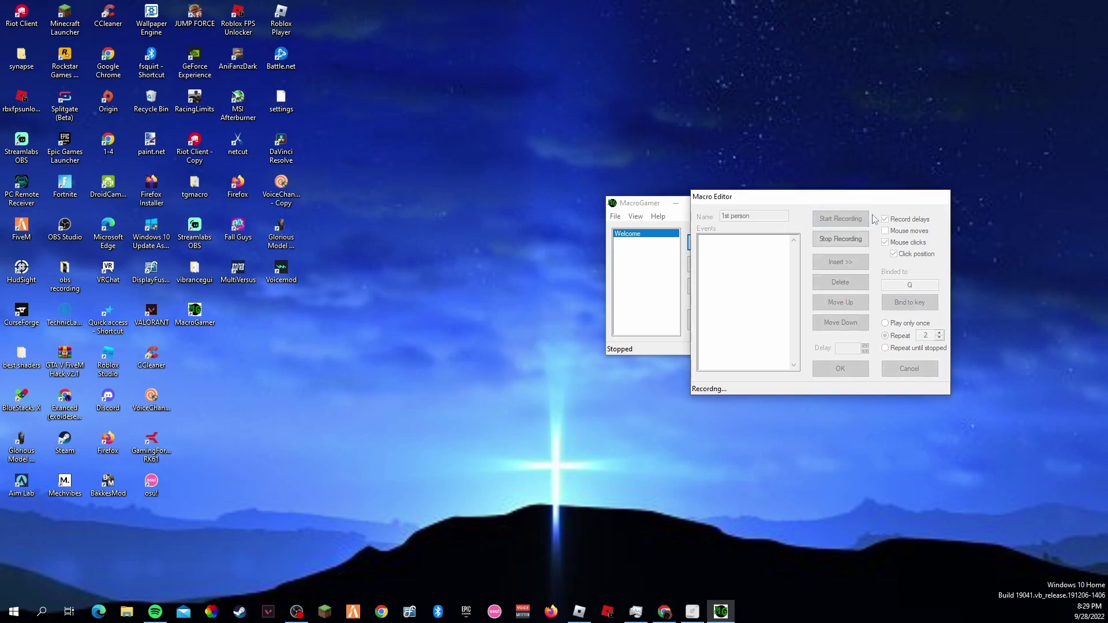
{"action": "left_click", "coordinate": [450, 329]}
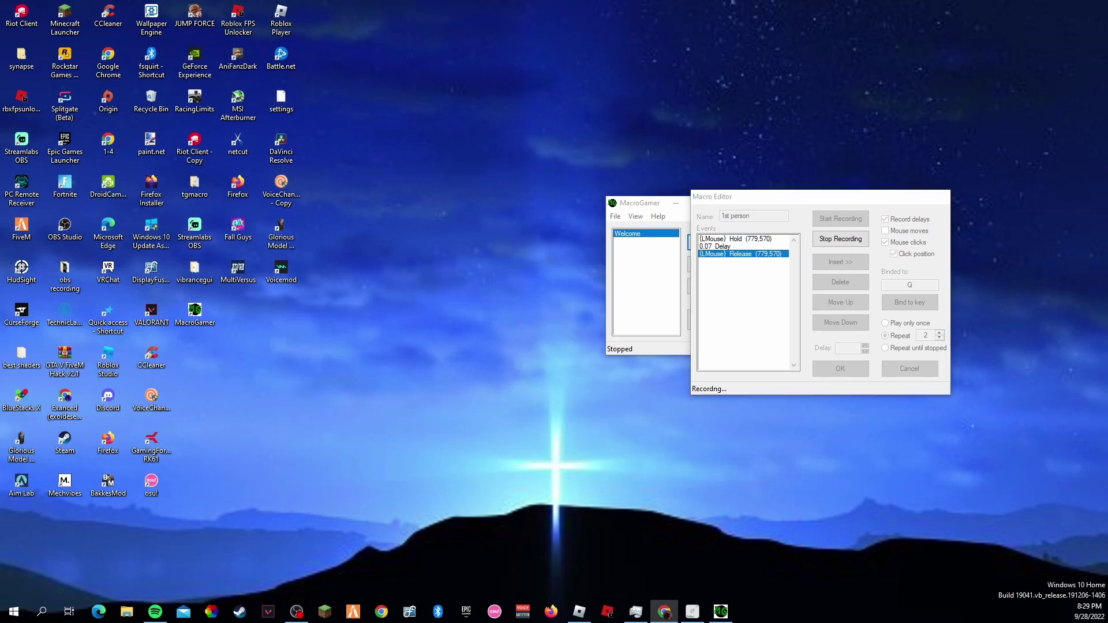
{"action": "left_click", "coordinate": [589, 613]}
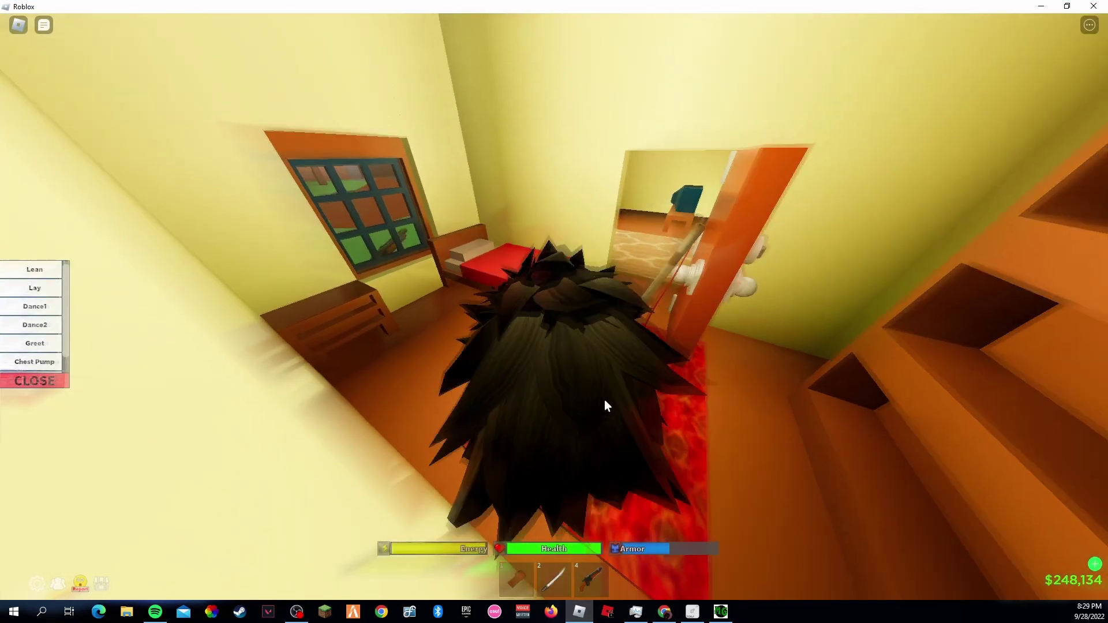
Step: Zoom the game camera out, walk the character out of the house and along the street, and equip the slot 4 gun
{"action": "scroll", "coordinate": [603, 399], "scroll_direction": "down", "scroll_amount": 5}
{"action": "key", "text": "w"}
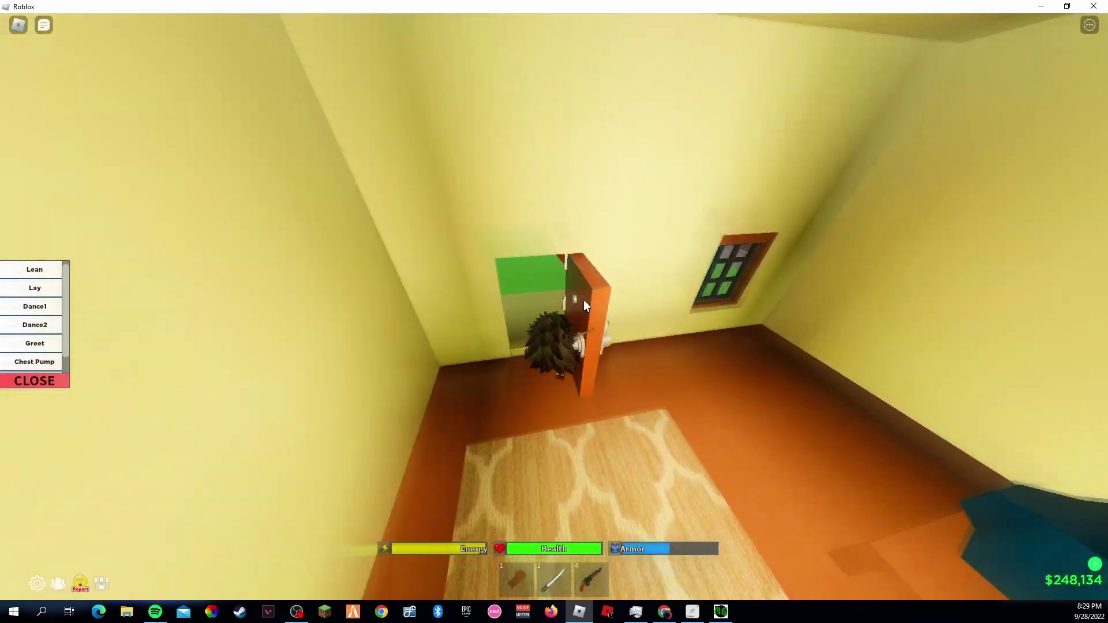
{"action": "key", "text": "4"}
{"action": "key", "text": "4"}
{"action": "key", "text": "w"}
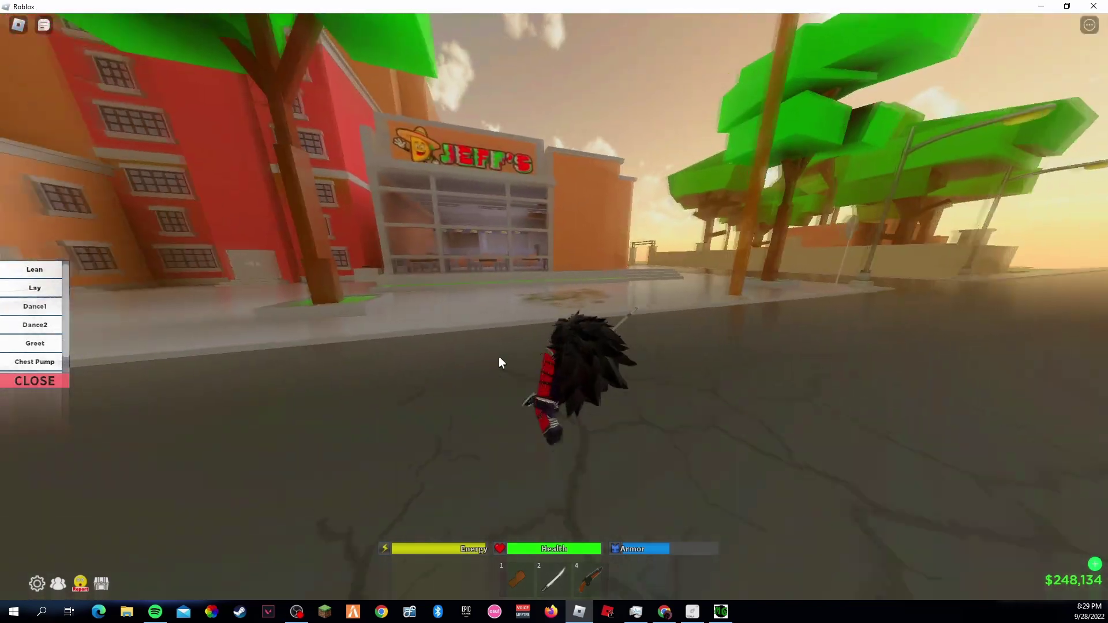
{"action": "key", "text": "w"}
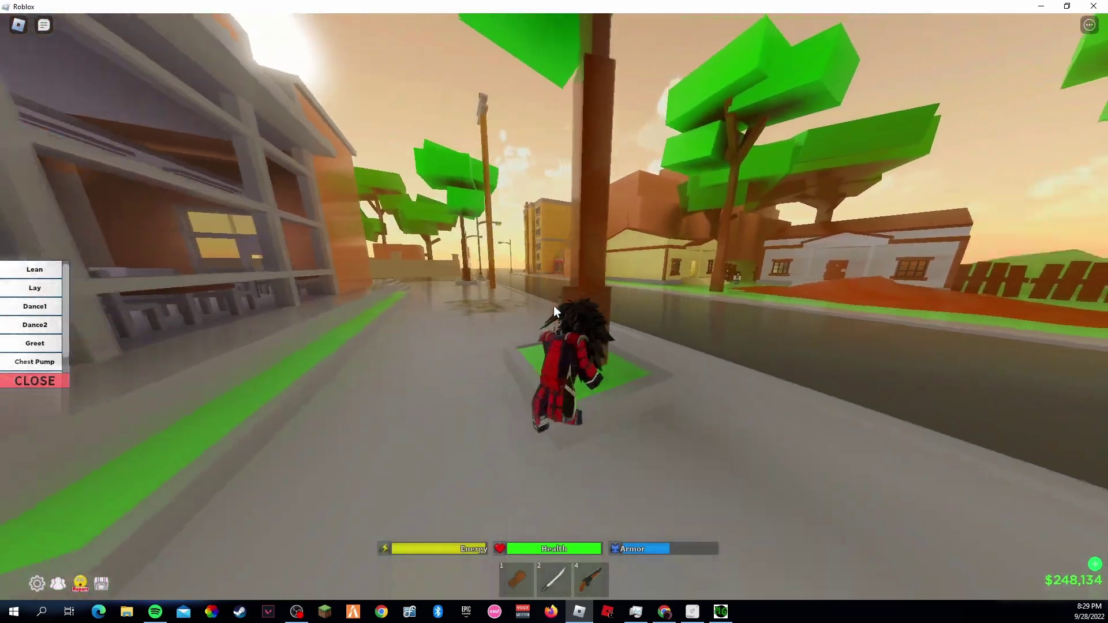
{"action": "key", "text": "w"}
{"action": "key", "text": "w"}
{"action": "key", "text": "4"}
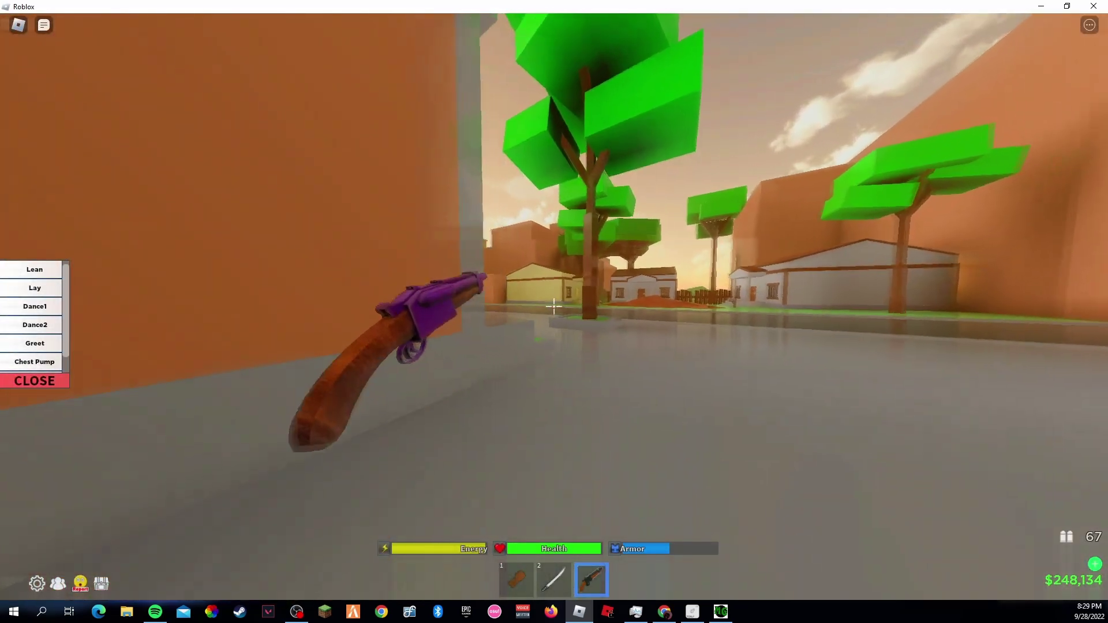
Step: Unequip the gun, walk the character through the alley to the wall corner, and play the Lay animation
{"action": "key", "text": "4"}
{"action": "key", "text": "w"}
{"action": "key", "text": "w"}
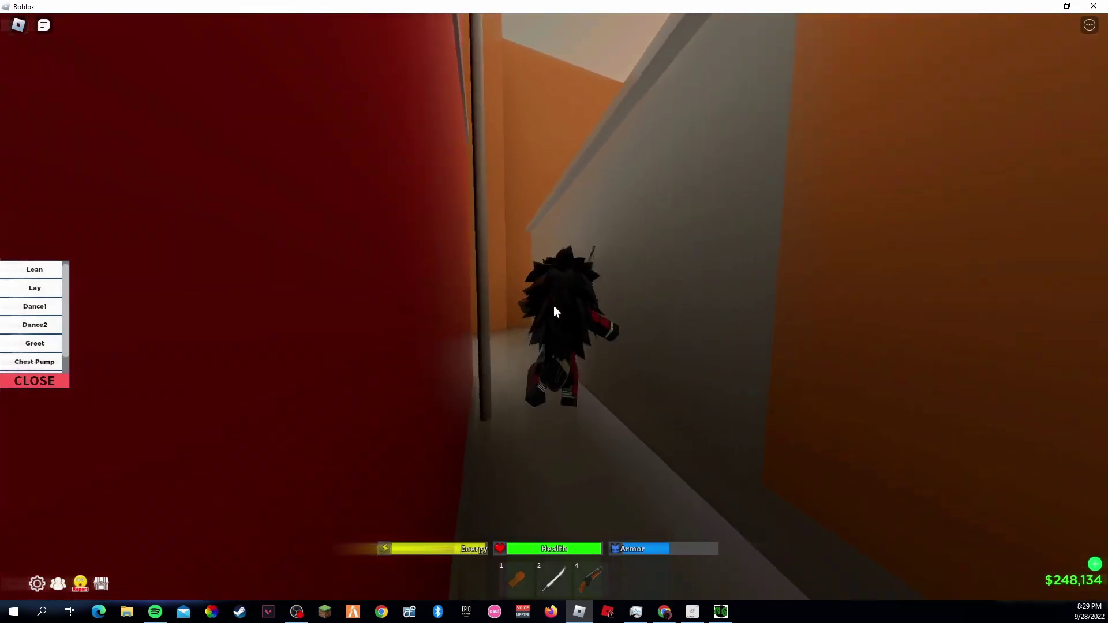
{"action": "key", "text": "w"}
{"action": "key", "text": "a"}
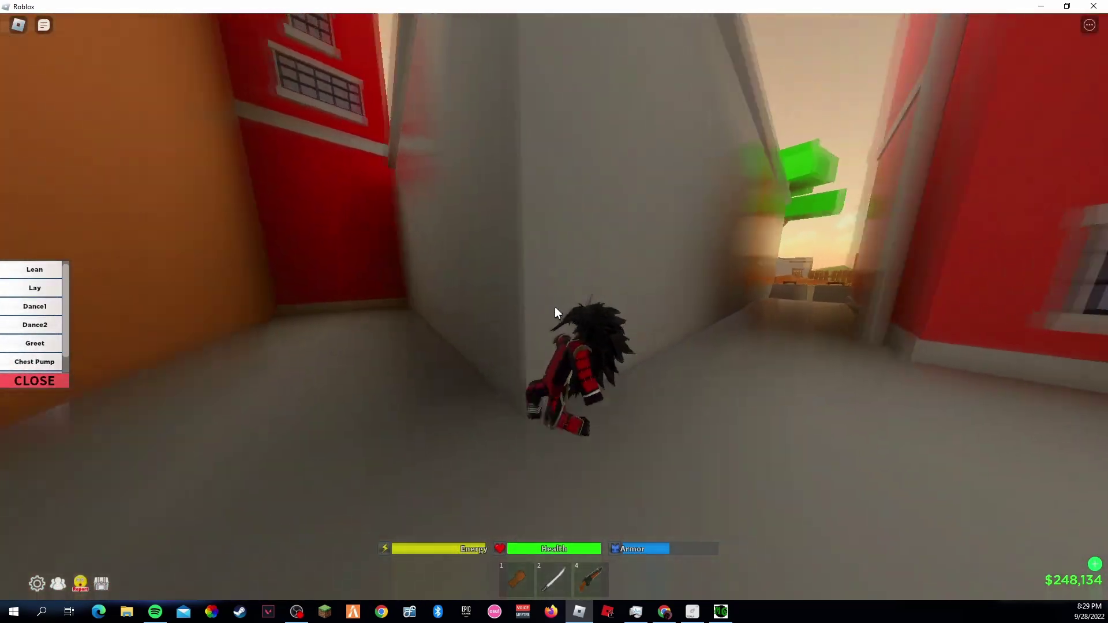
{"action": "key", "text": "w"}
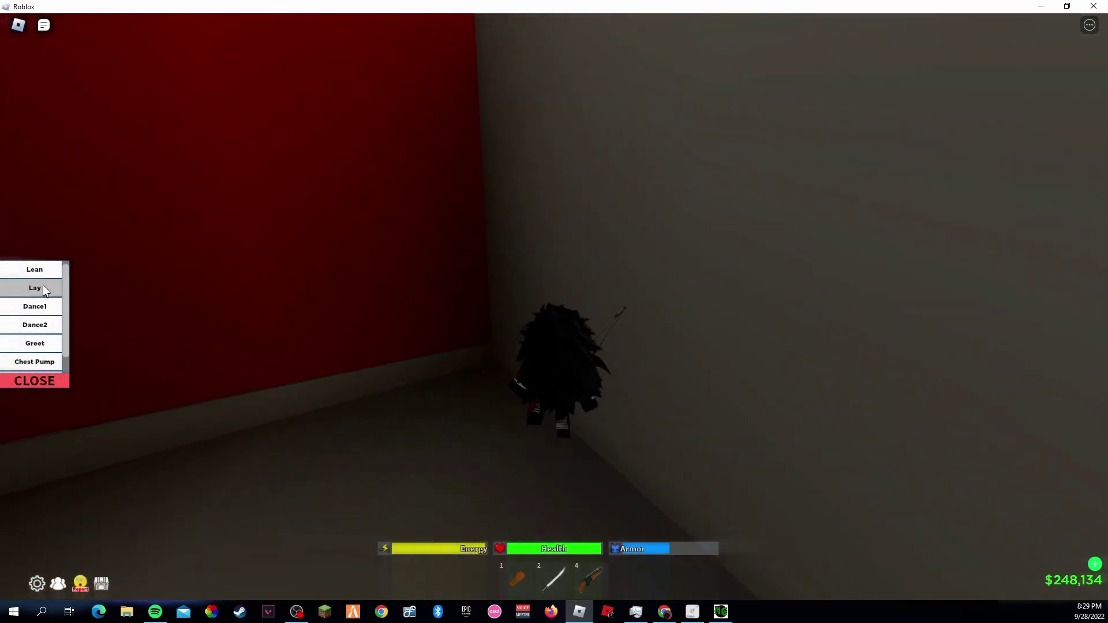
{"action": "left_click", "coordinate": [44, 289]}
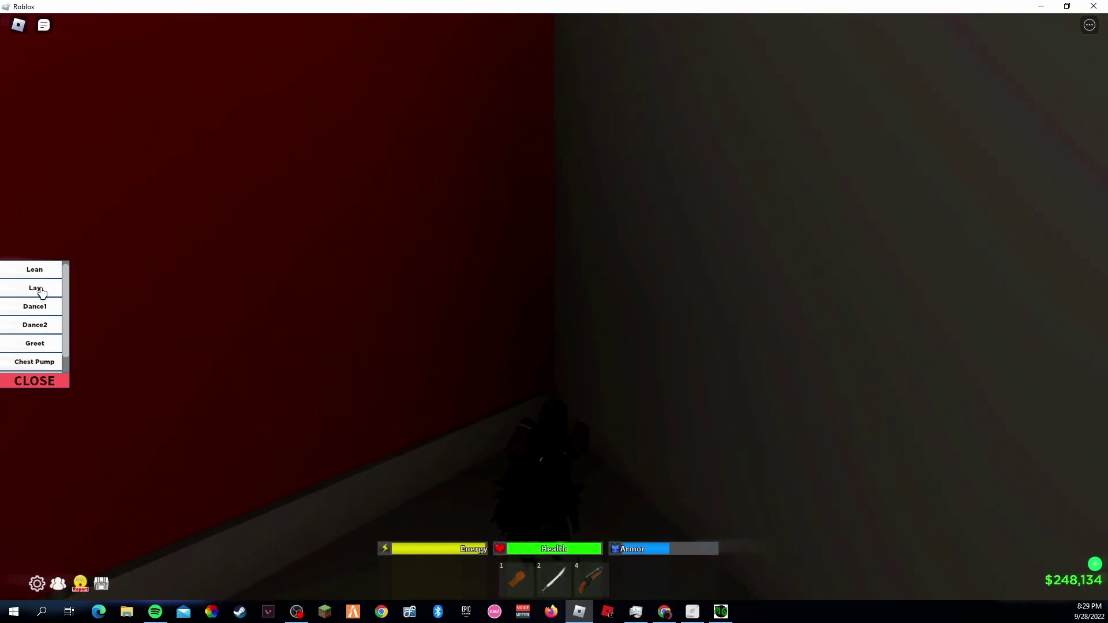
Step: Minimize Roblox, stop the macro recording, and discard the "1st person" macro after looking over its recorded events
{"action": "left_click", "coordinate": [1042, 6]}
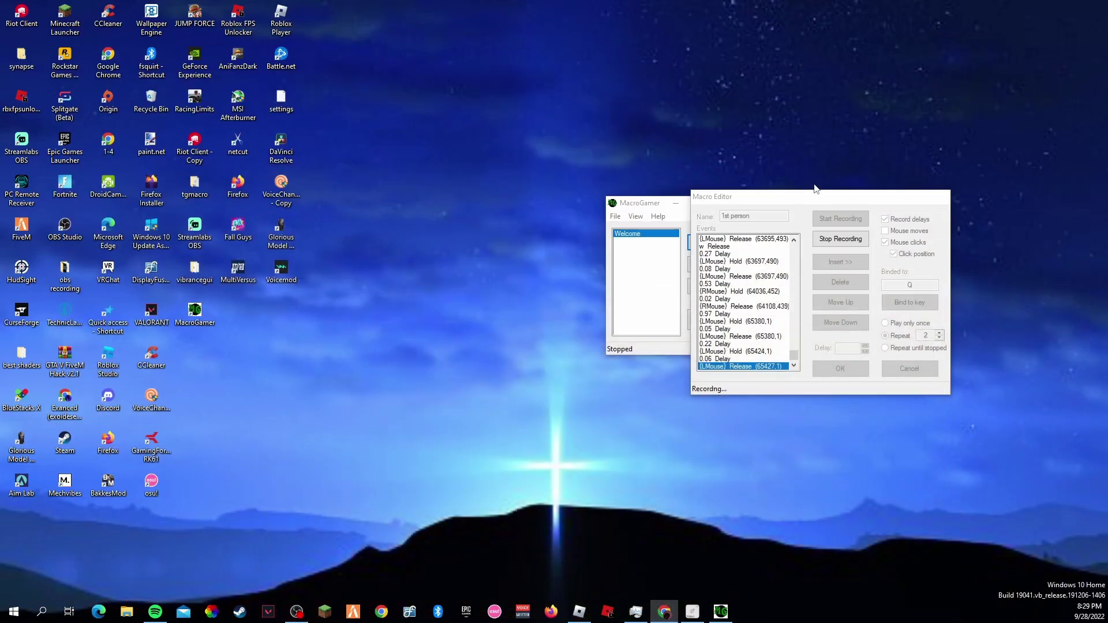
{"action": "left_click_drag", "start_coordinate": [788, 201], "coordinate": [845, 202]}
{"action": "left_click", "coordinate": [896, 240]}
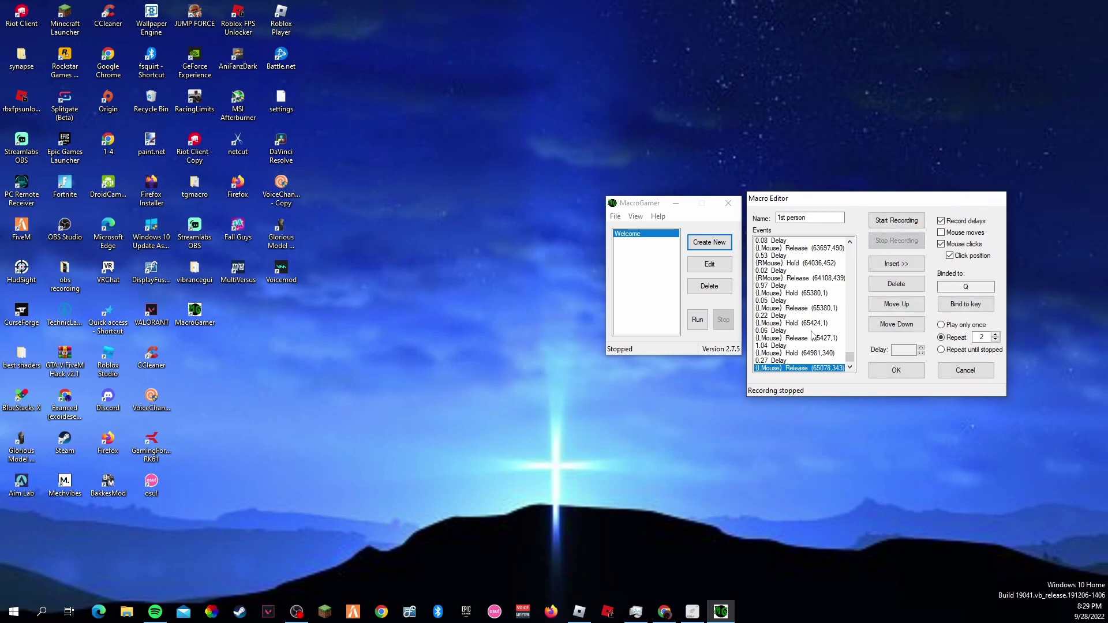
{"action": "scroll", "coordinate": [823, 323], "scroll_direction": "up", "scroll_amount": 3}
{"action": "scroll", "coordinate": [824, 323], "scroll_direction": "up", "scroll_amount": 5}
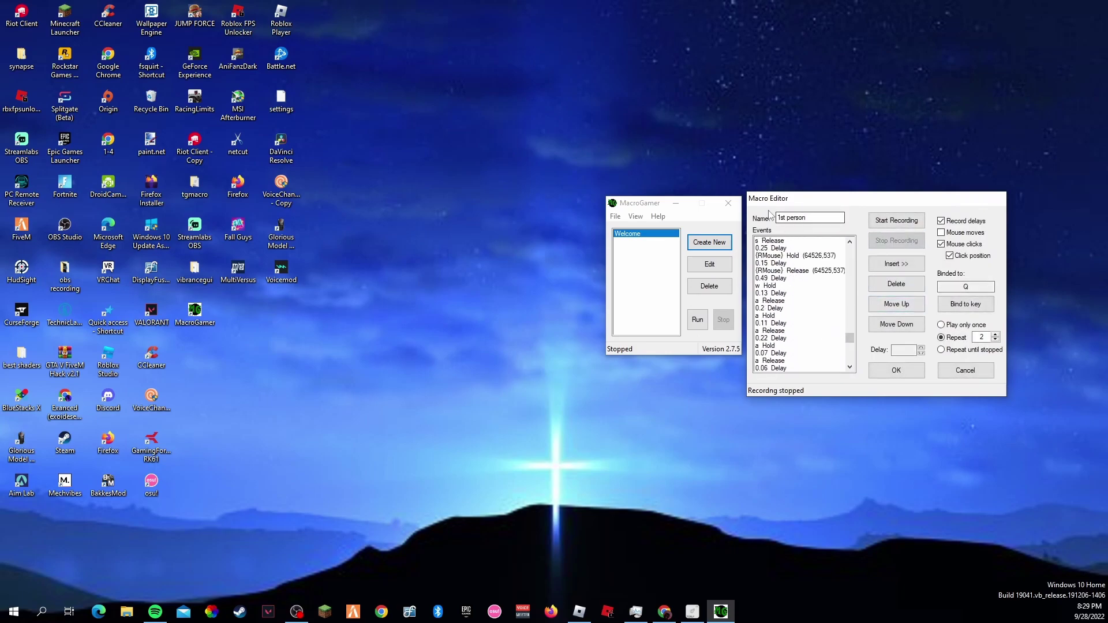
{"action": "left_click", "coordinate": [965, 370]}
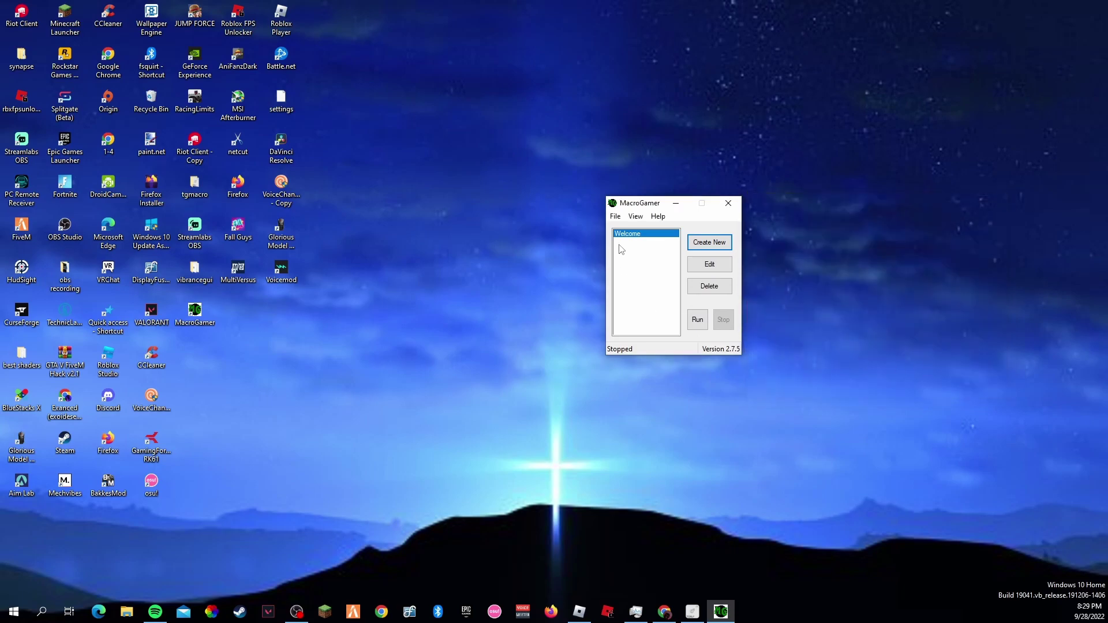
Step: Open the Welcome macro to examine its example events, and close it without saving changes
{"action": "left_click", "coordinate": [690, 268]}
{"action": "mouse_move", "coordinate": [849, 199]}
{"action": "left_mouse_down"}
{"action": "mouse_move", "coordinate": [826, 198]}
{"action": "mouse_move", "coordinate": [845, 202]}
{"action": "left_mouse_up"}
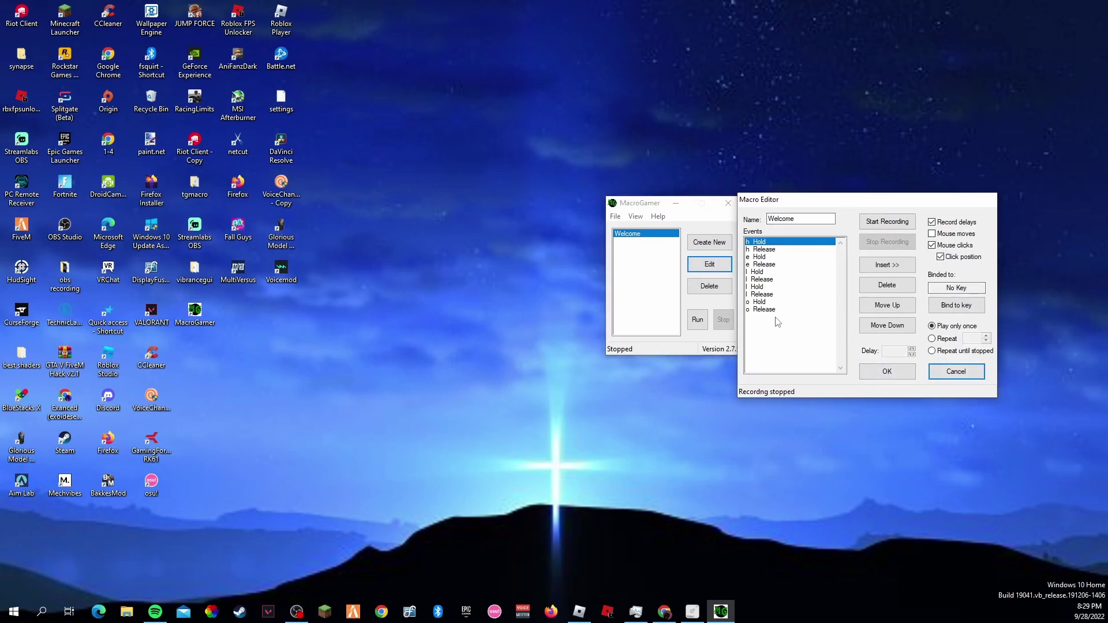
{"action": "left_click", "coordinate": [963, 370]}
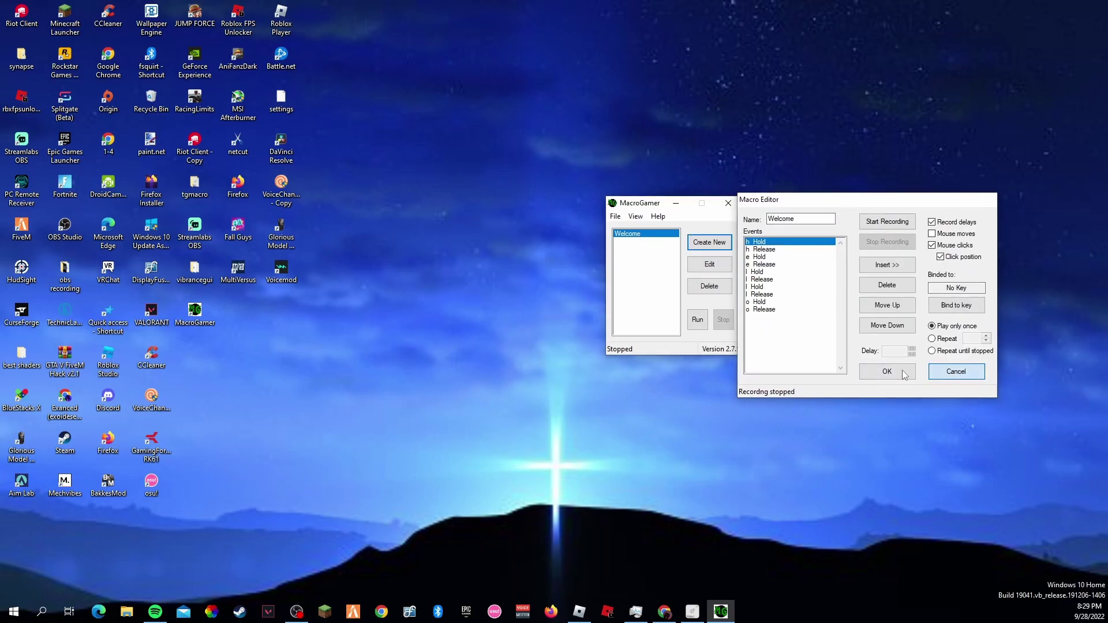
Step: Delete the Welcome macro and start a new macro named "1st person"
{"action": "left_click", "coordinate": [710, 286]}
{"action": "left_click", "coordinate": [536, 339]}
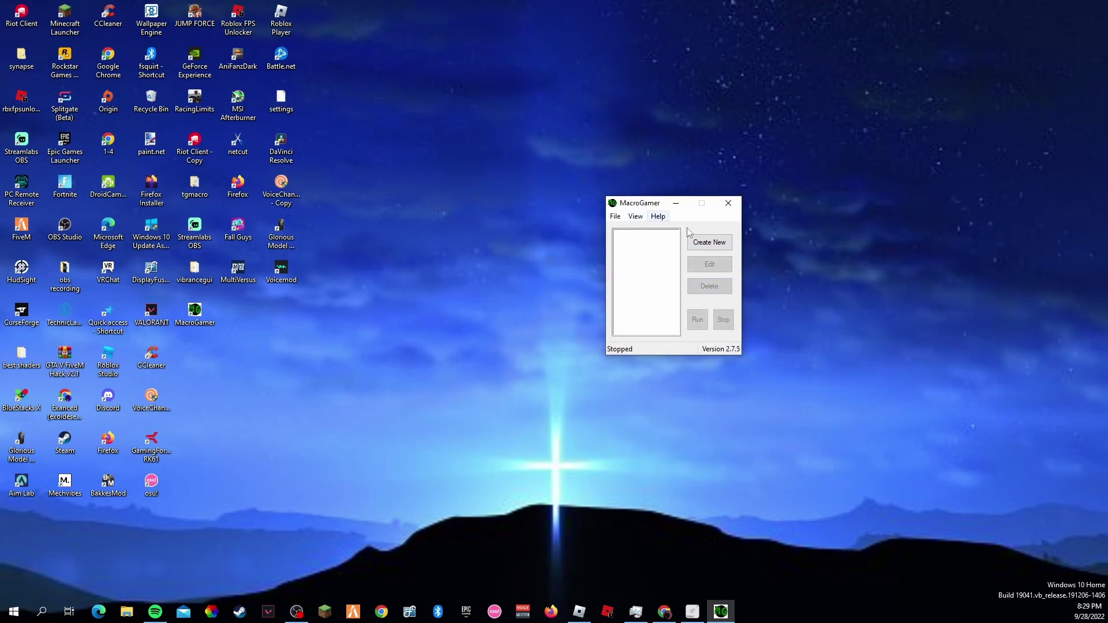
{"action": "left_click", "coordinate": [710, 242]}
{"action": "left_click", "coordinate": [785, 218]}
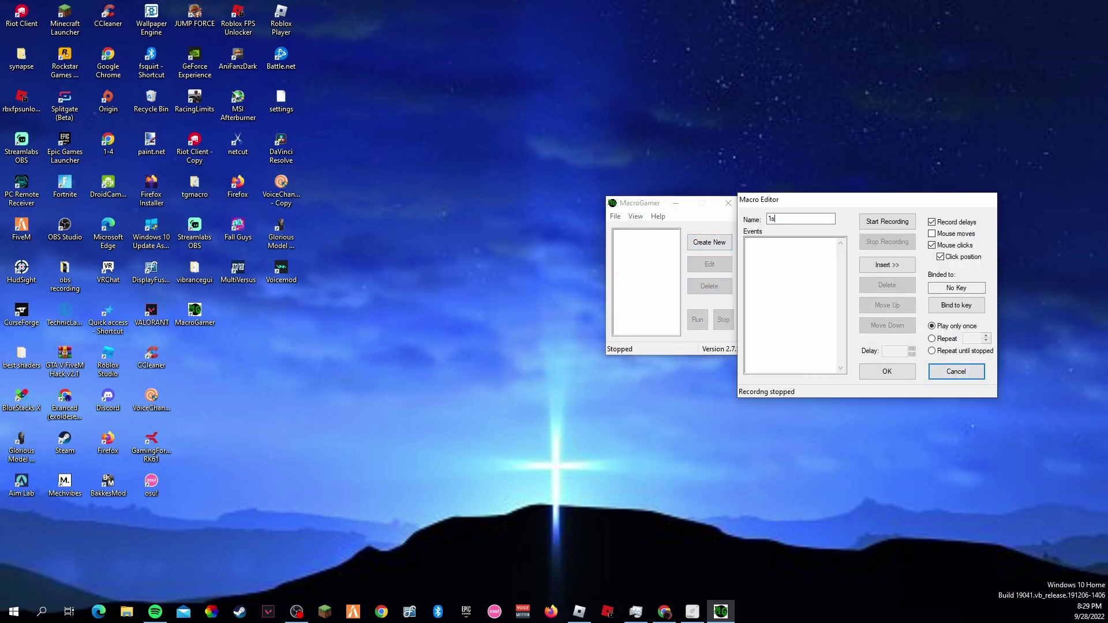
Step: Bind the new macro to the Q key and set it to repeat 2 times
{"action": "left_click", "coordinate": [959, 304]}
{"action": "key", "text": "q"}
{"action": "left_click", "coordinate": [972, 337]}
{"action": "type", "text": "2"}
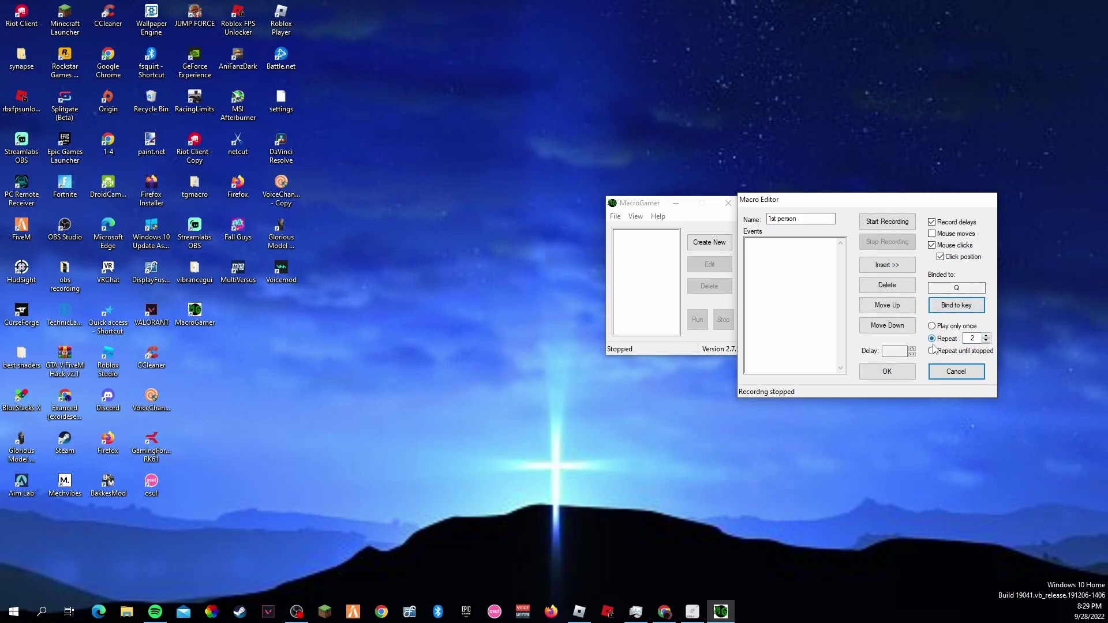
Step: Record a trial of two wheel-up events and a right mouse button event, and delete all the recorded events
{"action": "left_click", "coordinate": [884, 224]}
{"action": "scroll", "coordinate": [816, 274], "scroll_direction": "up", "scroll_amount": 2}
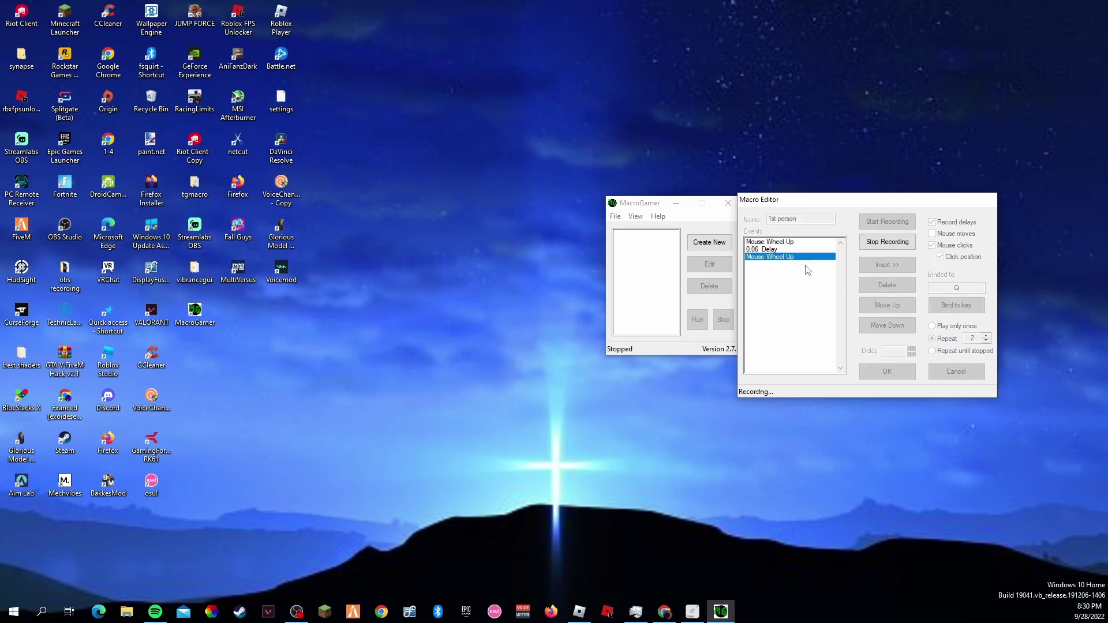
{"action": "right_click", "coordinate": [803, 262]}
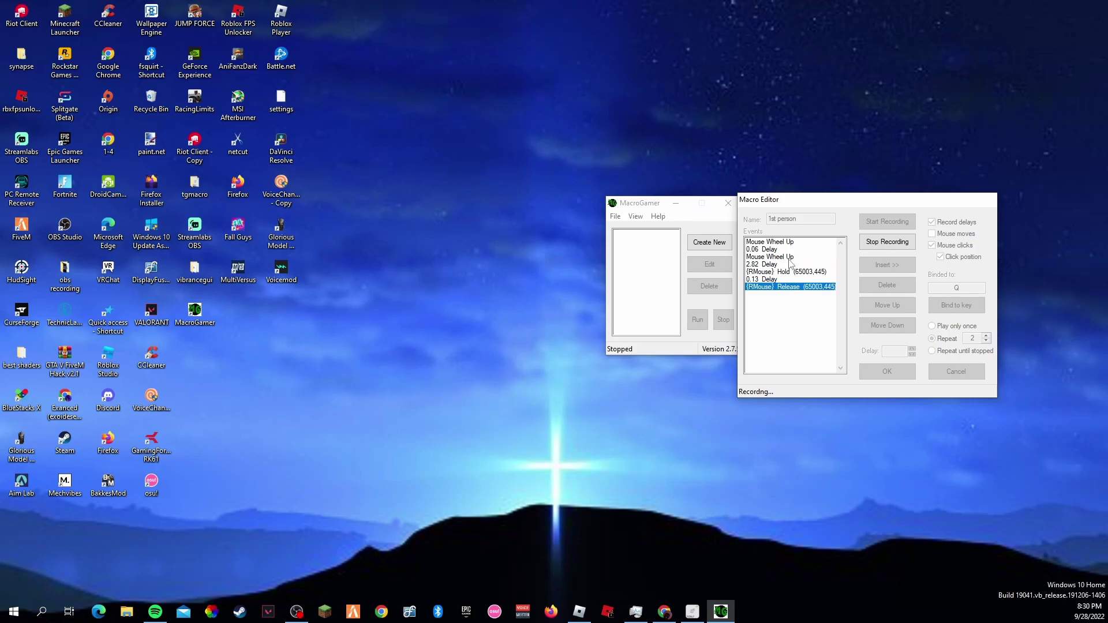
{"action": "left_click", "coordinate": [887, 242]}
{"action": "left_click", "coordinate": [871, 289]}
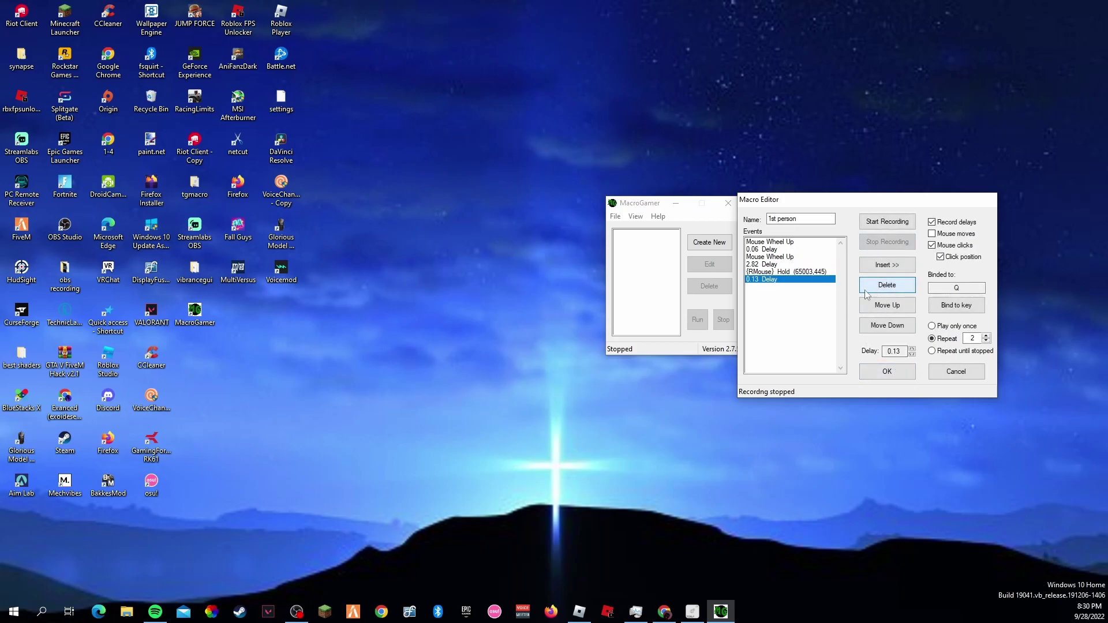
{"action": "left_click", "coordinate": [877, 288]}
{"action": "left_click", "coordinate": [880, 286]}
{"action": "left_click", "coordinate": [882, 286]}
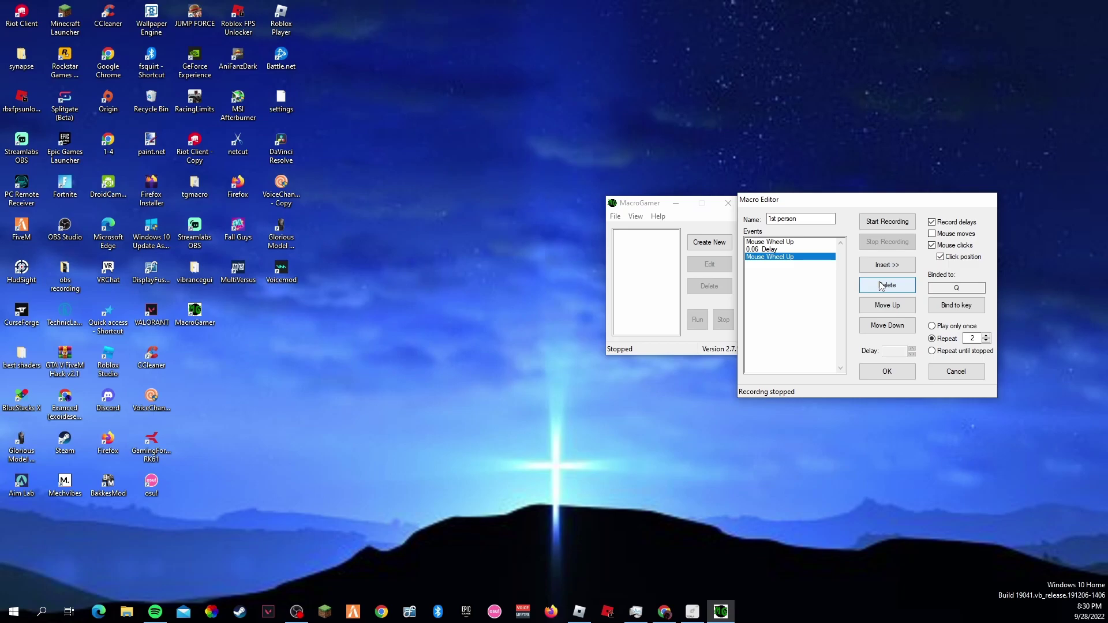
{"action": "left_click", "coordinate": [881, 285]}
{"action": "left_click", "coordinate": [881, 285]}
{"action": "left_click", "coordinate": [883, 284]}
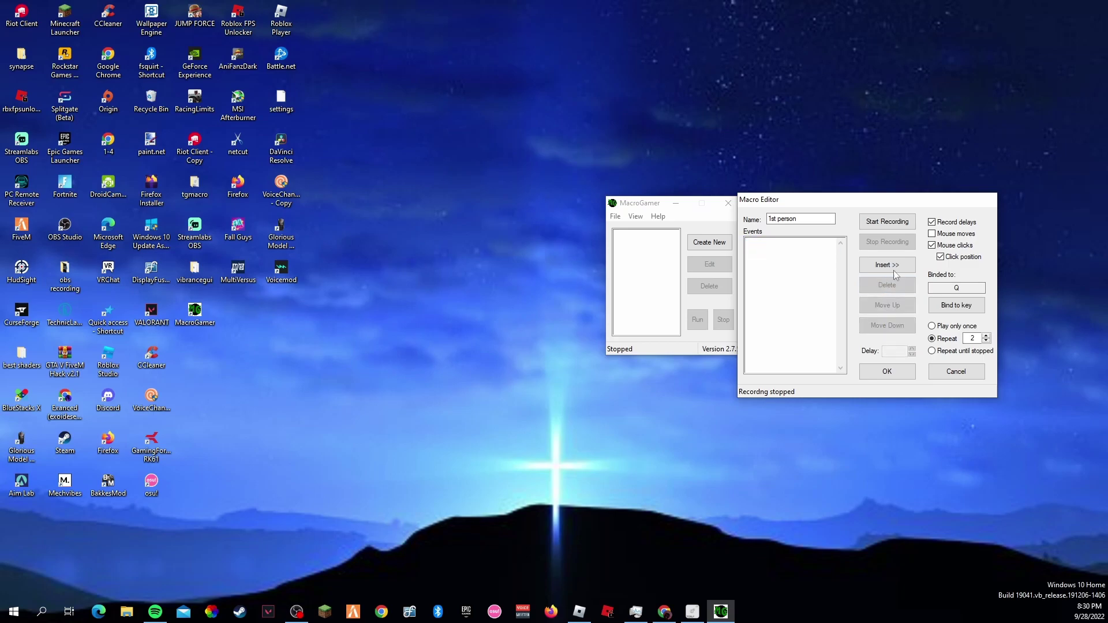
Step: Record a trial of one wheel-up and two wheel-down events, stop recording, and delete the last event
{"action": "left_click", "coordinate": [887, 224]}
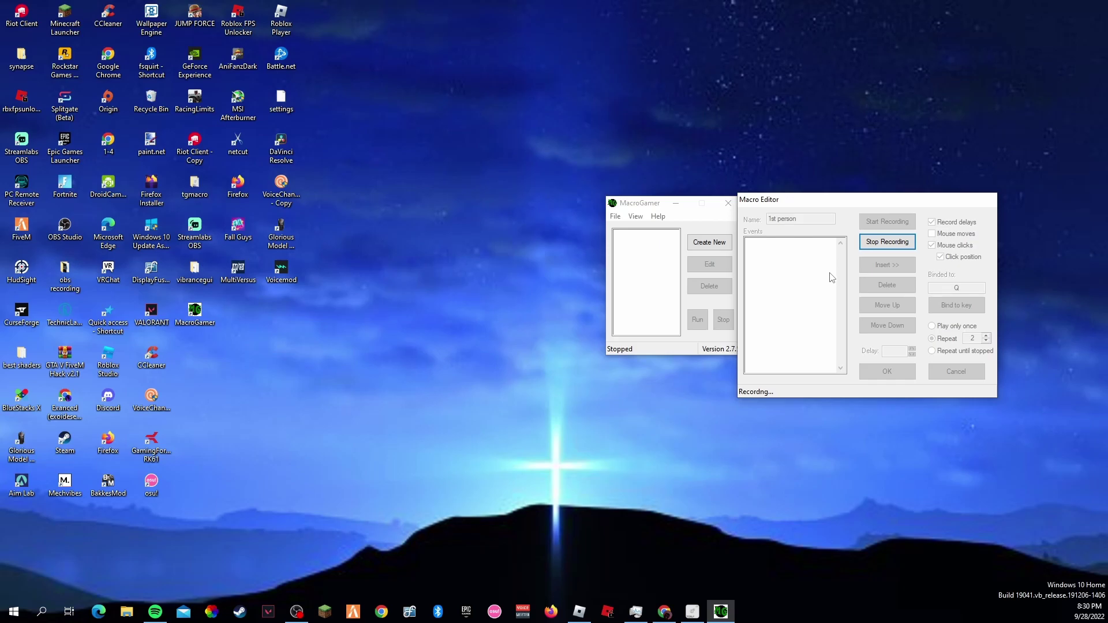
{"action": "scroll", "coordinate": [832, 278], "scroll_direction": "up", "scroll_amount": 1}
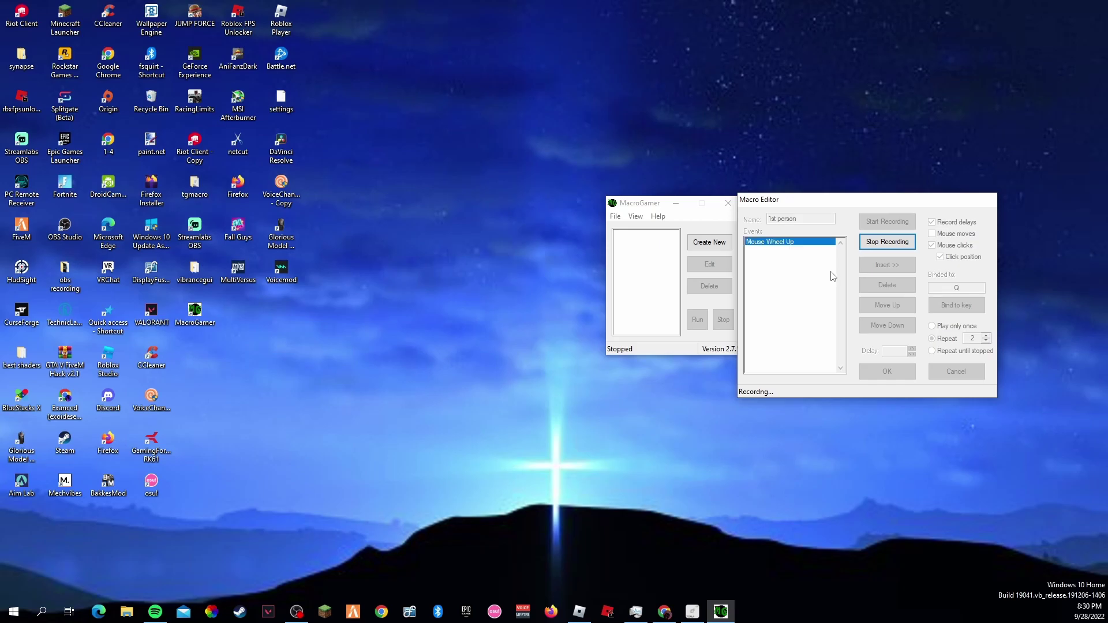
{"action": "scroll", "coordinate": [833, 276], "scroll_direction": "down", "scroll_amount": 1}
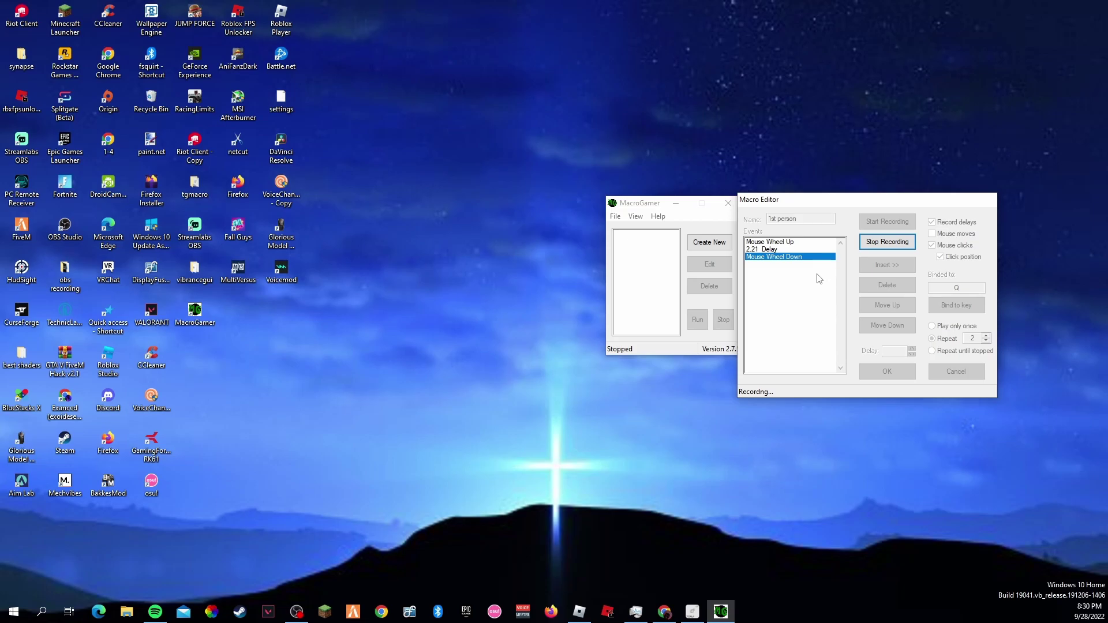
{"action": "scroll", "coordinate": [820, 279], "scroll_direction": "down", "scroll_amount": 1}
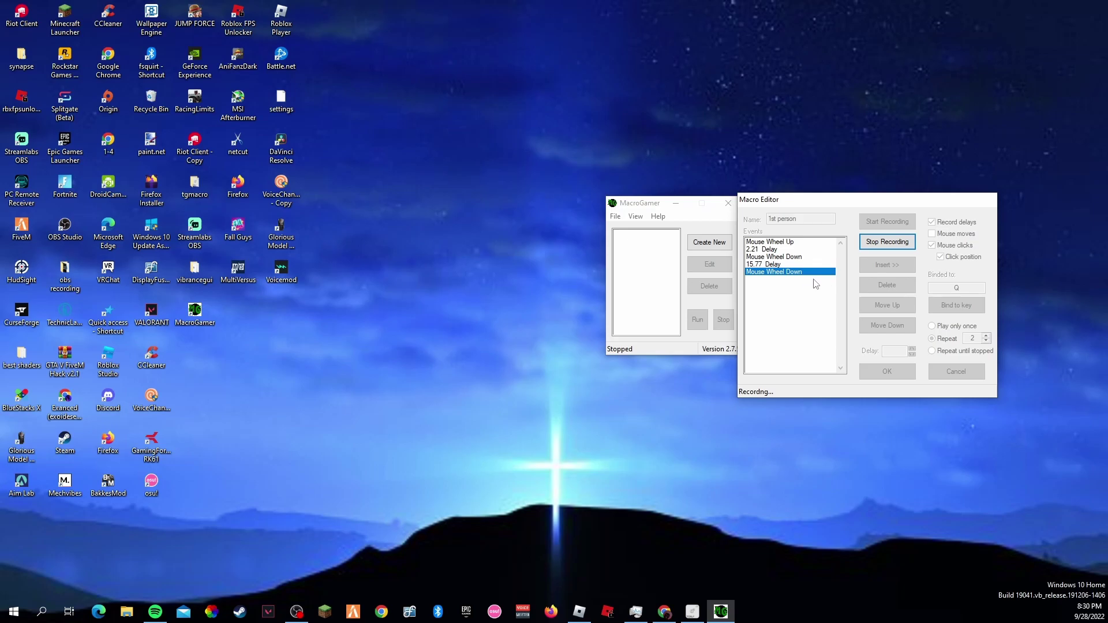
{"action": "left_click", "coordinate": [888, 242]}
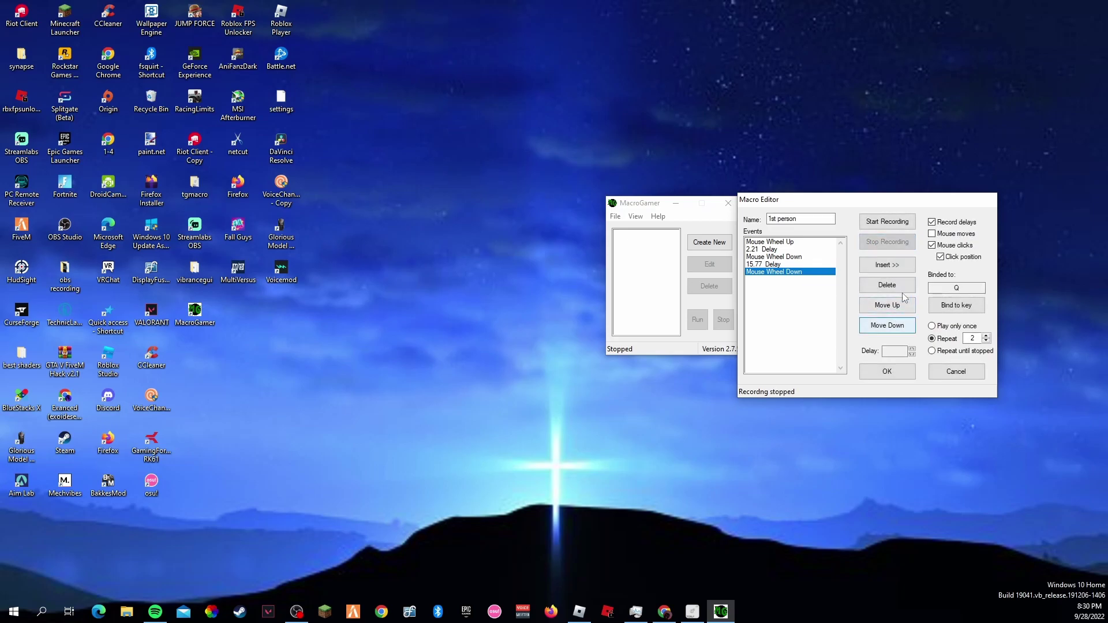
{"action": "left_click", "coordinate": [887, 285]}
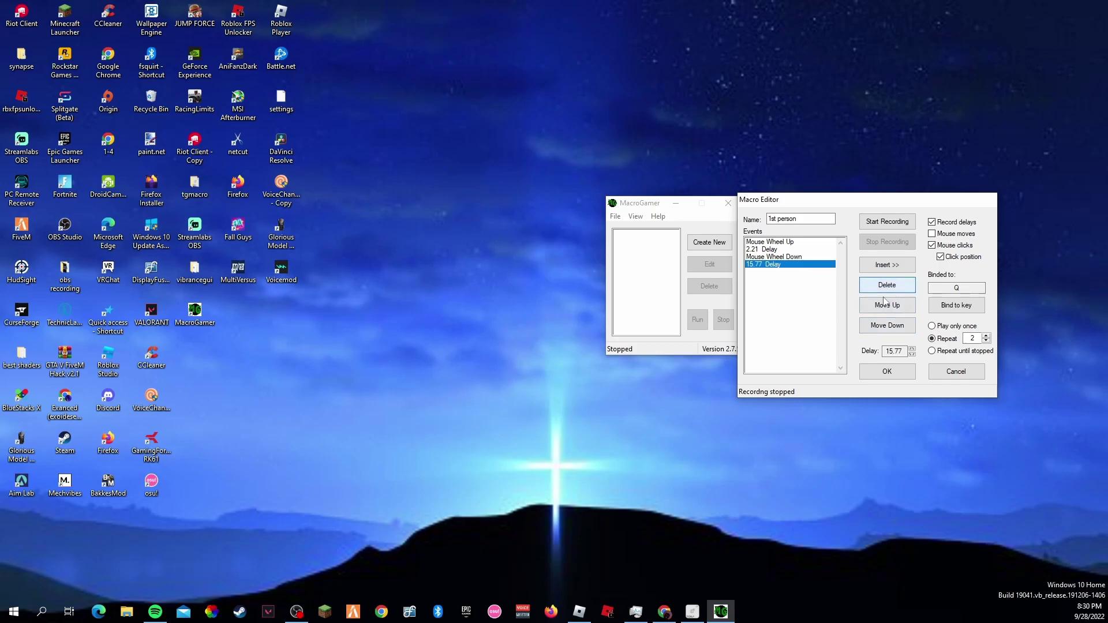
Step: Record the macro afresh with alternating wheel events: up, down, up, down, and stop recording
{"action": "left_click", "coordinate": [883, 222]}
{"action": "scroll", "coordinate": [817, 264], "scroll_direction": "up", "scroll_amount": 1}
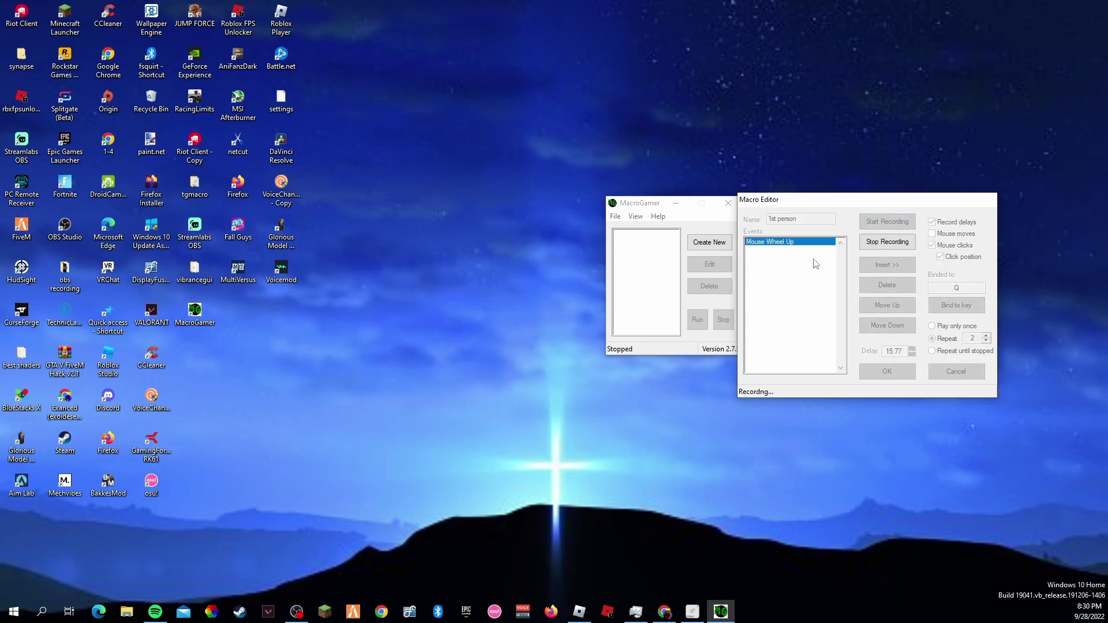
{"action": "scroll", "coordinate": [817, 266], "scroll_direction": "down", "scroll_amount": 1}
{"action": "scroll", "coordinate": [818, 265], "scroll_direction": "up", "scroll_amount": 1}
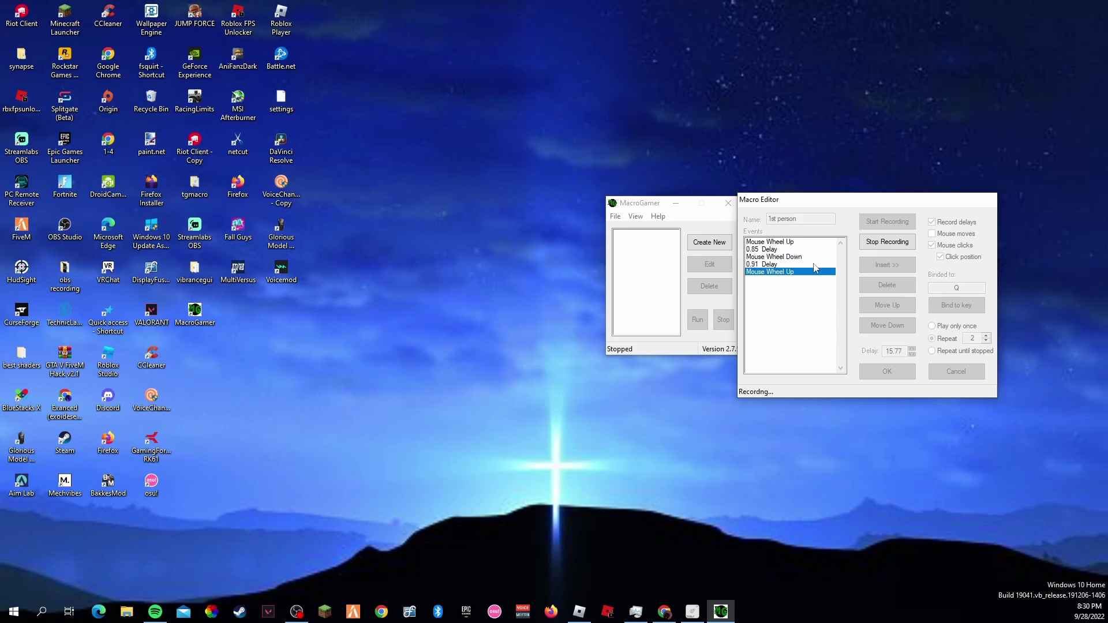
{"action": "scroll", "coordinate": [816, 268], "scroll_direction": "down", "scroll_amount": 1}
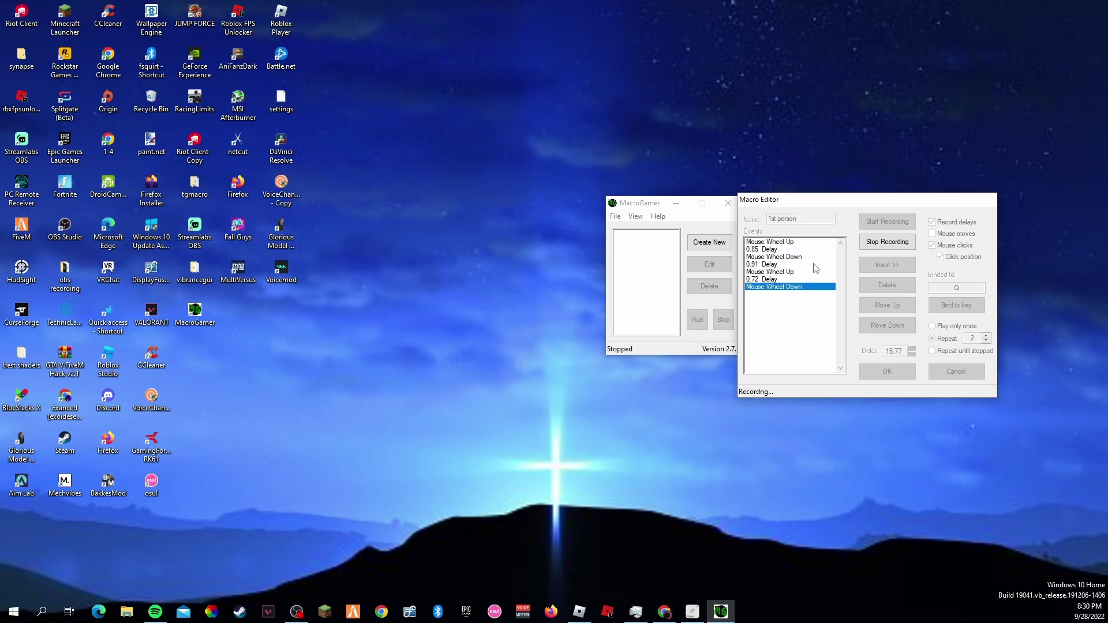
{"action": "left_click", "coordinate": [891, 244]}
Step: Lower the delay before the final wheel-down event to 0.42, and delete that delay from the event list
{"action": "left_click", "coordinate": [784, 280]}
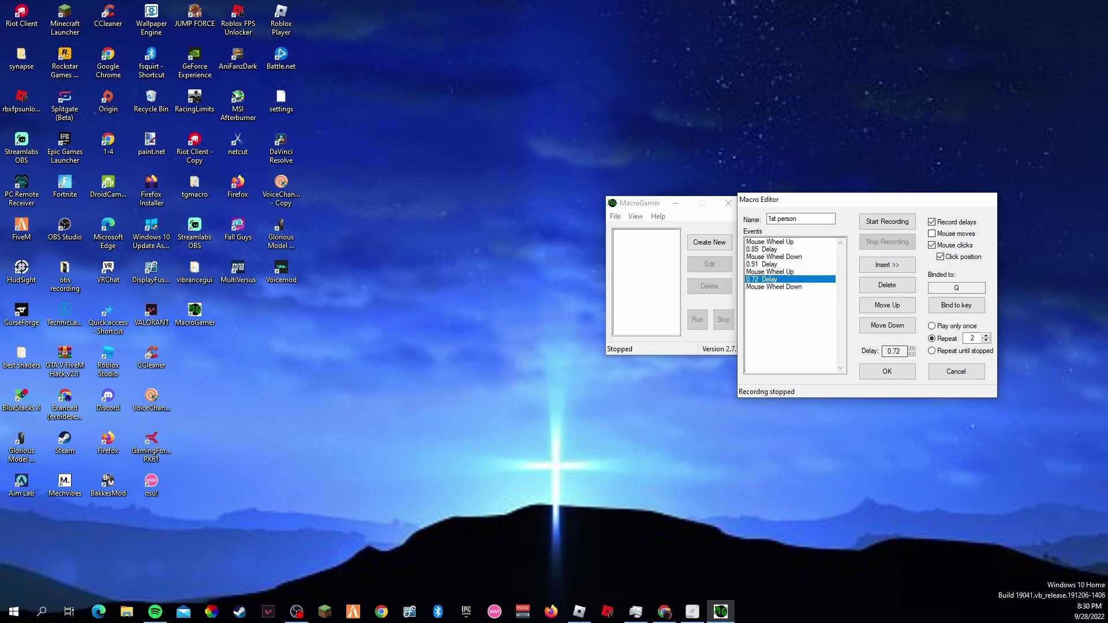
{"action": "key", "text": "alt+Tab"}
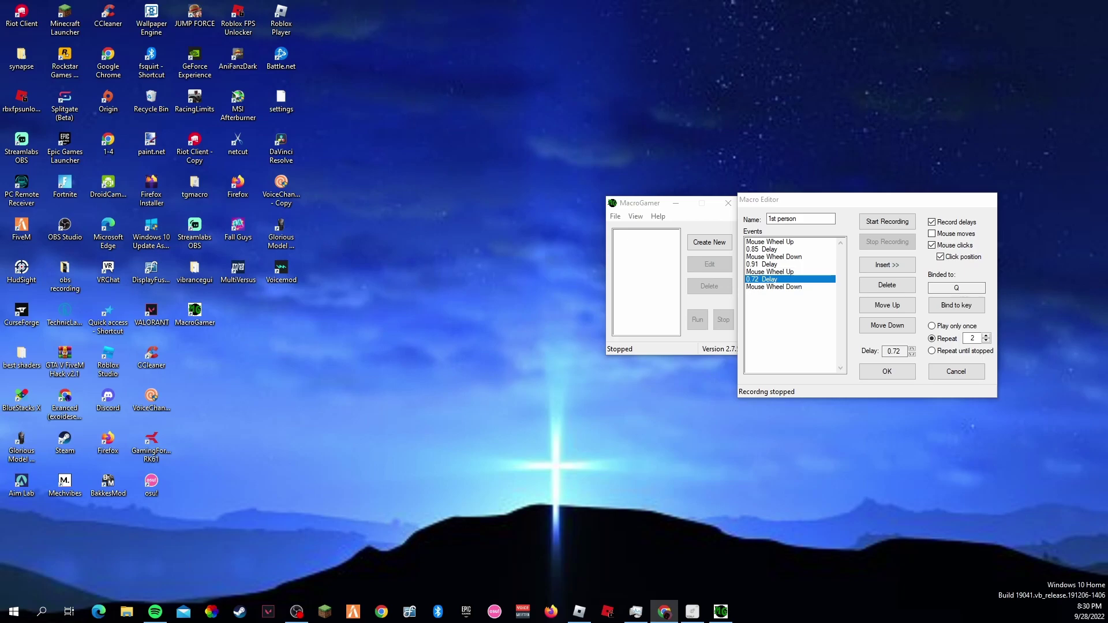
{"action": "left_click", "coordinate": [912, 355]}
{"action": "left_click", "coordinate": [911, 355]}
{"action": "left_click", "coordinate": [912, 355]}
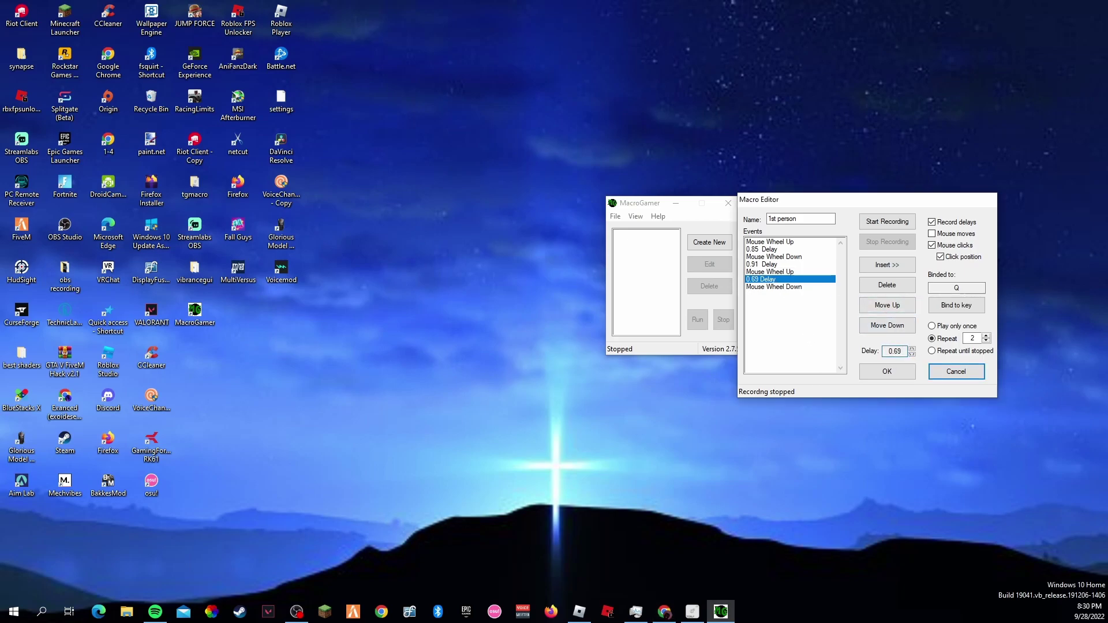
{"action": "key", "text": "alt+Tab"}
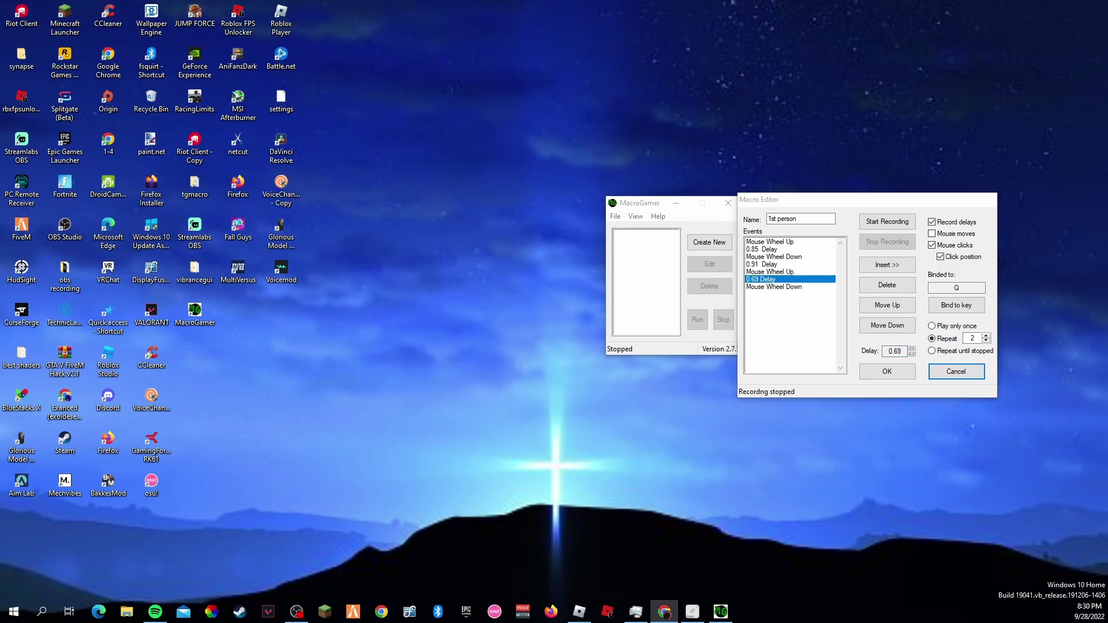
{"action": "left_click", "coordinate": [912, 355]}
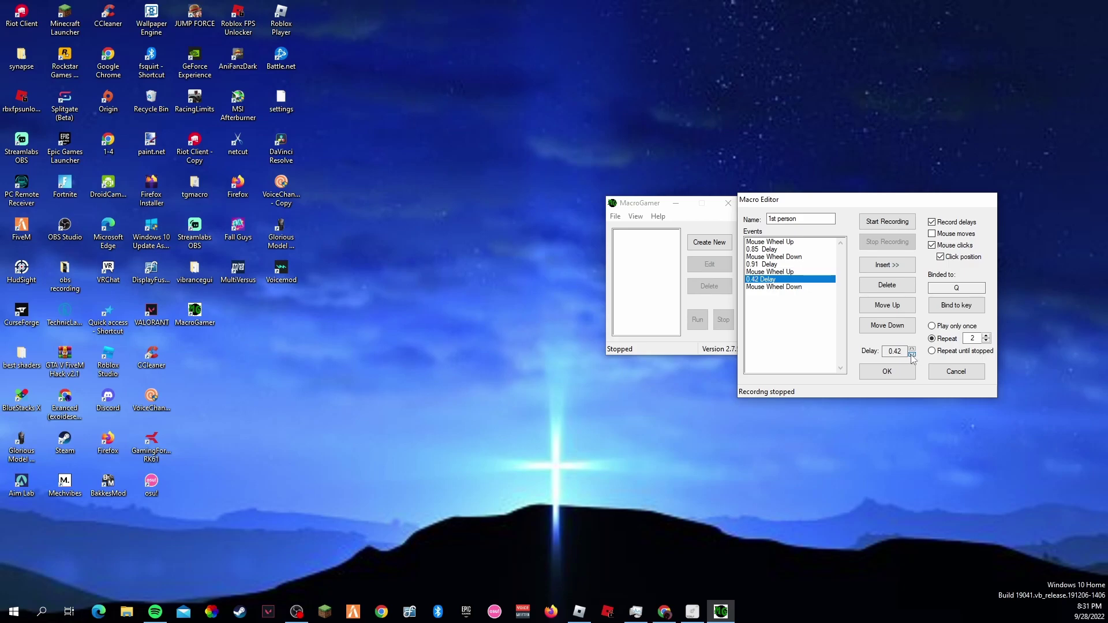
{"action": "left_click", "coordinate": [887, 284]}
Step: Set both remaining delays in the event list to 0.01
{"action": "left_click", "coordinate": [773, 265]}
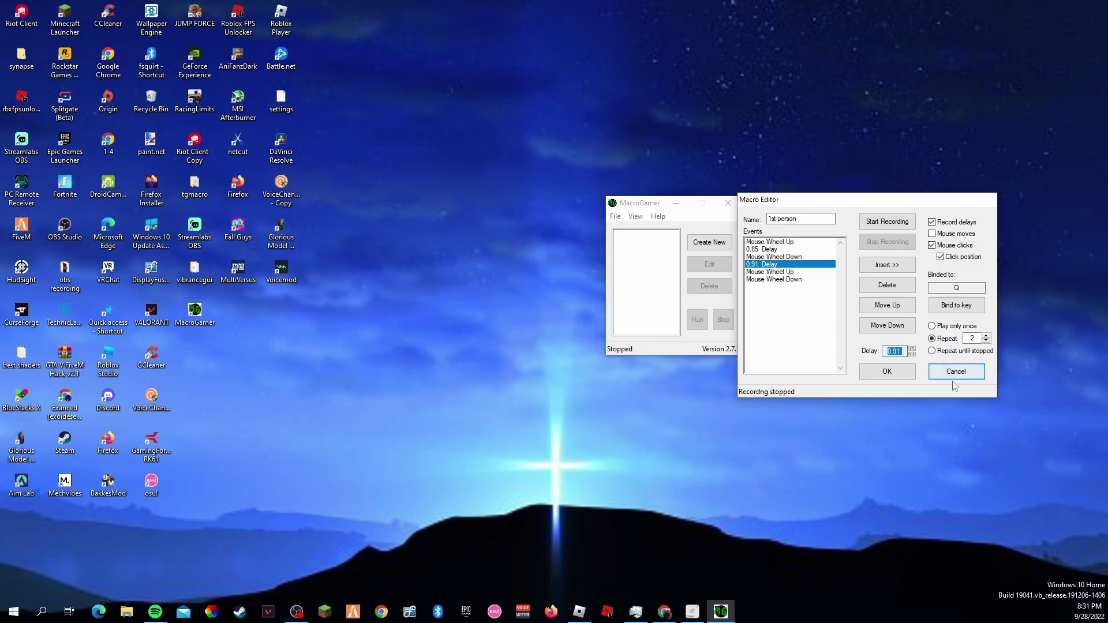
{"action": "double_click", "coordinate": [911, 355]}
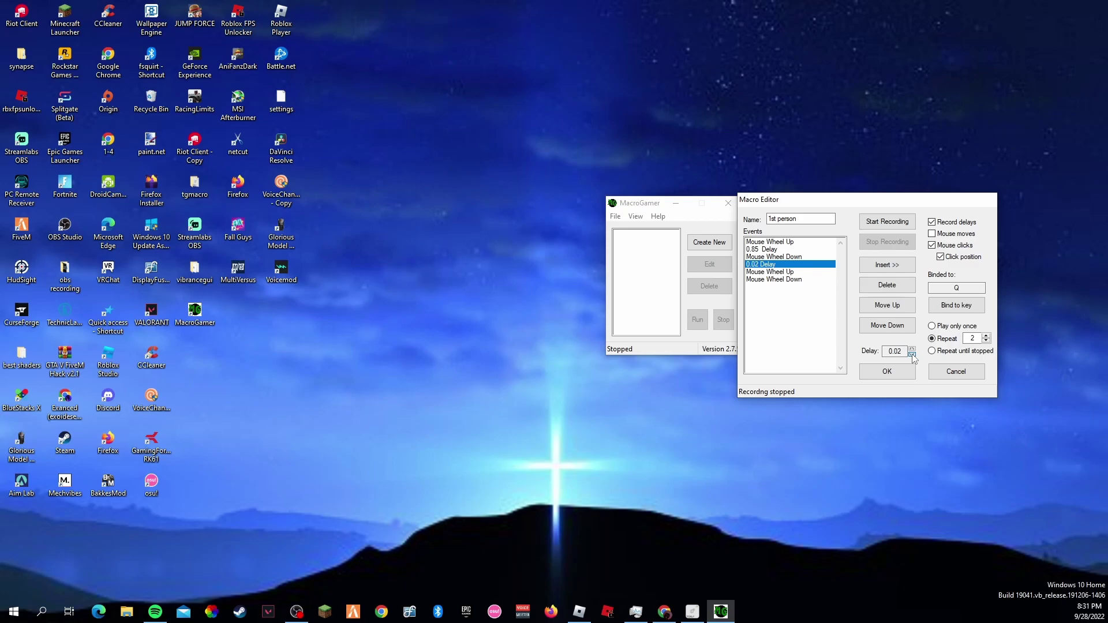
{"action": "left_click", "coordinate": [769, 250]}
{"action": "left_click", "coordinate": [912, 355]}
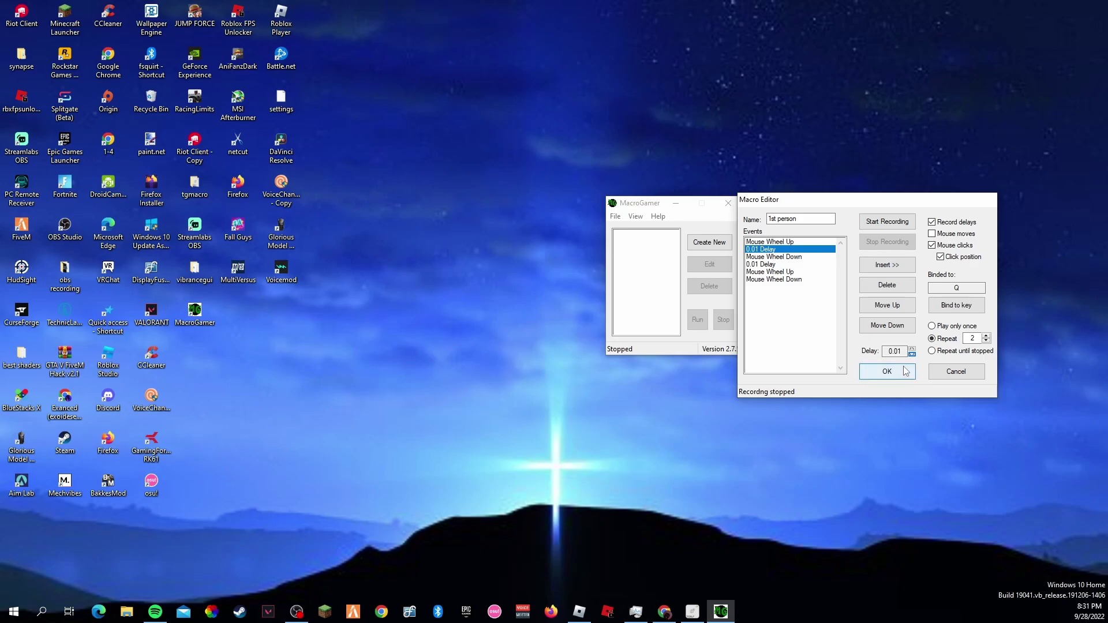
Step: Try to save the macro under its current name, shorten the name to "1stp" without spaces, and save it
{"action": "left_click", "coordinate": [904, 372]}
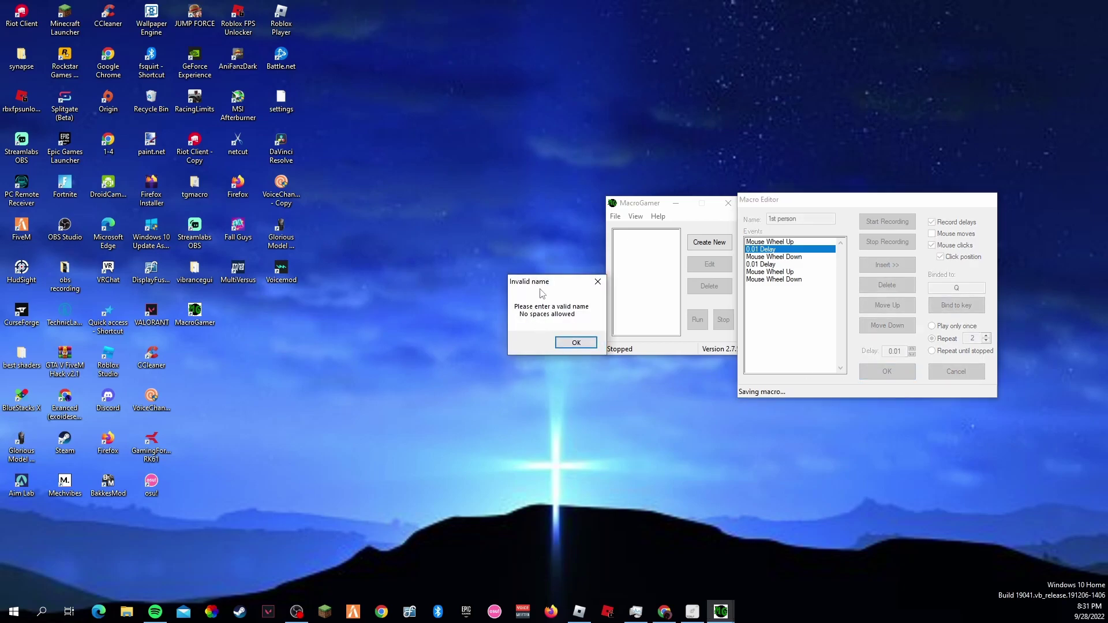
{"action": "left_click", "coordinate": [577, 343]}
{"action": "left_click", "coordinate": [780, 221]}
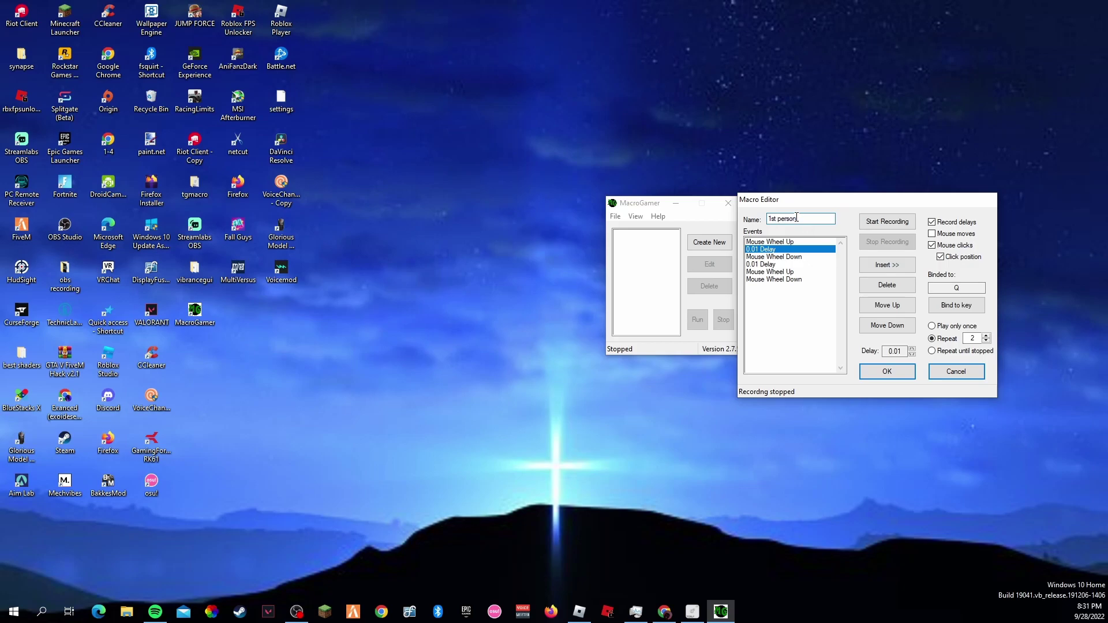
{"action": "key", "text": "BackSpace"}
{"action": "left_click", "coordinate": [867, 368]}
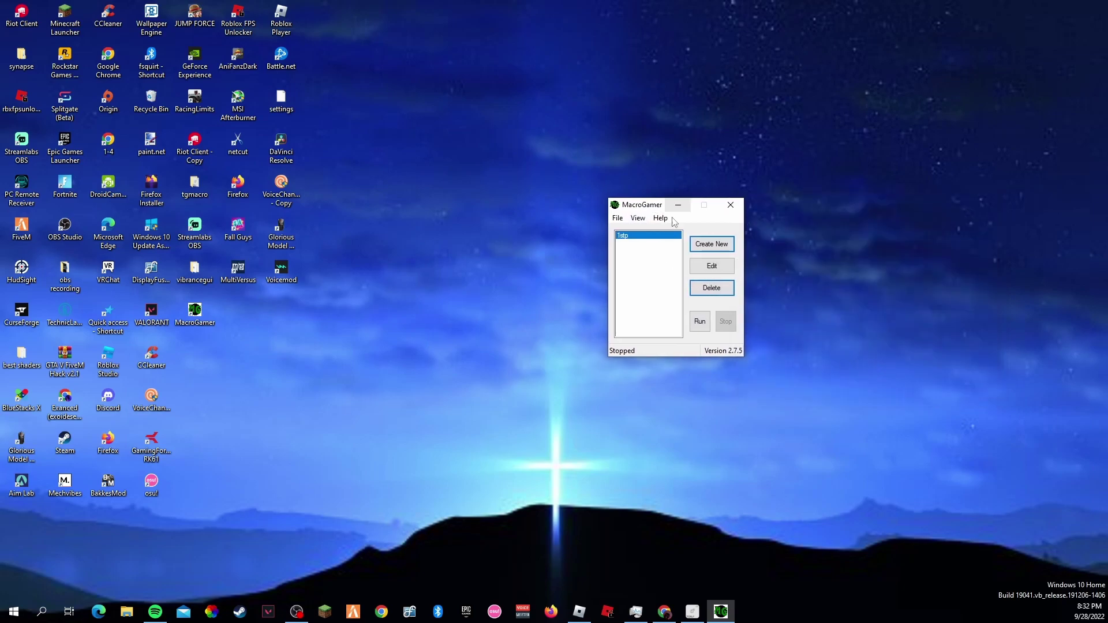
Step: Run the macro and switch to the Roblox game
{"action": "left_click", "coordinate": [700, 321]}
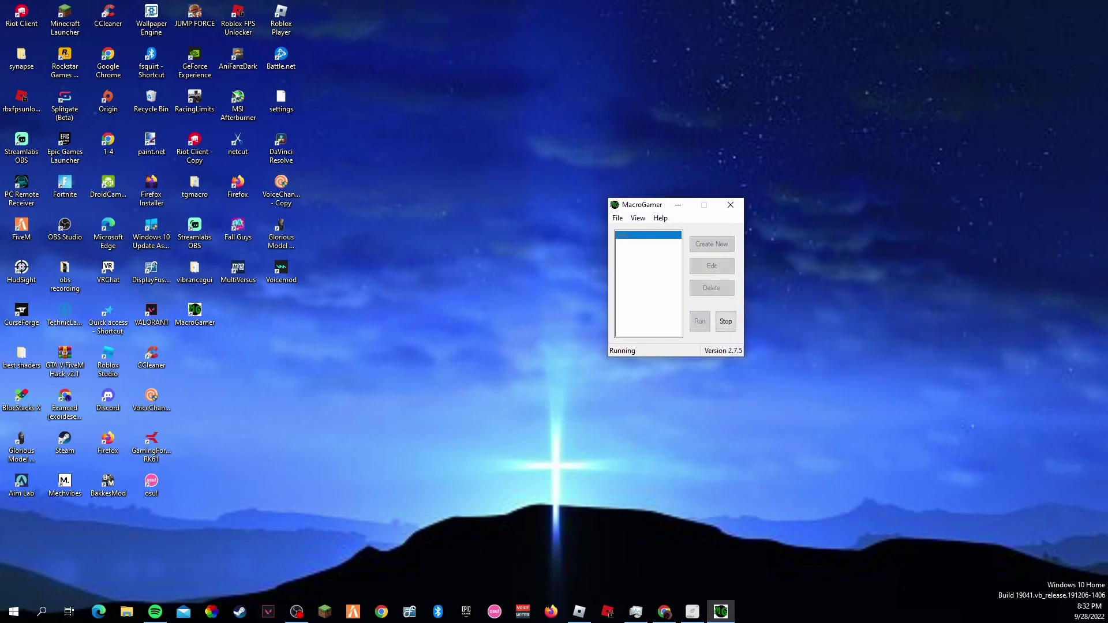
{"action": "key", "text": "alt+Tab"}
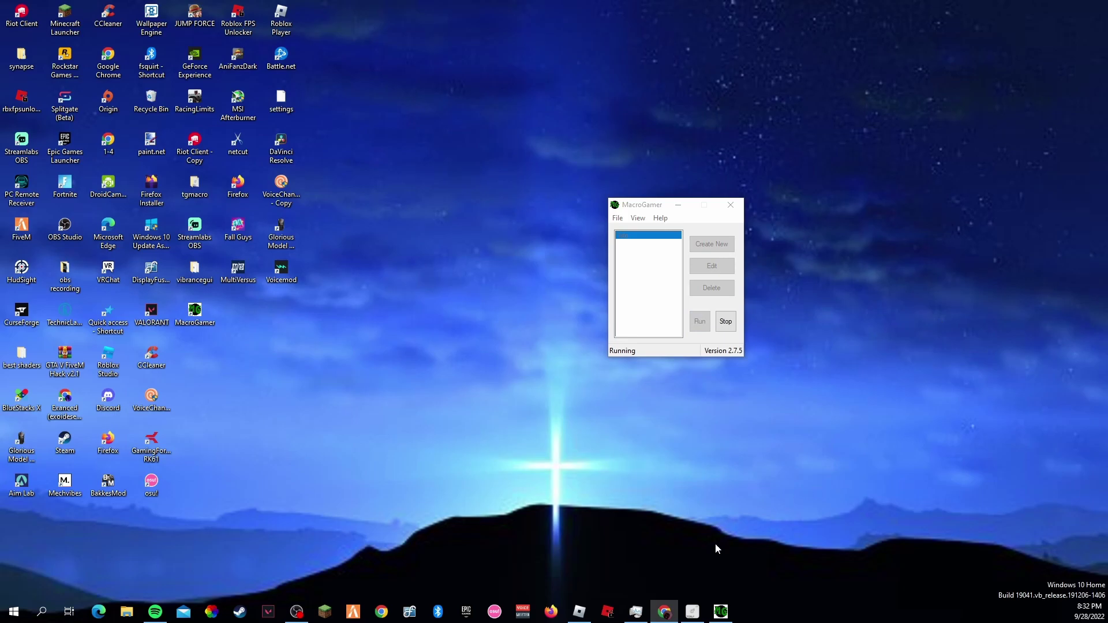
{"action": "left_click", "coordinate": [579, 611]}
{"action": "key", "text": "w"}
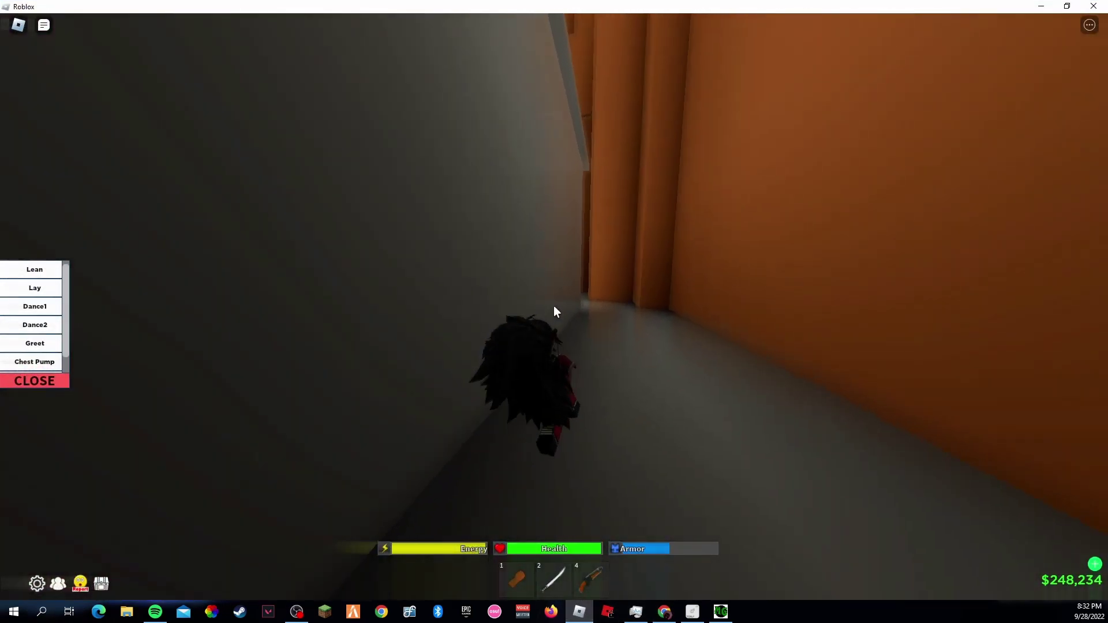
Step: Equip and unequip the slot 4 gun, and walk the character through the alley into the open area near the arch
{"action": "key", "text": "4"}
{"action": "key", "text": "4"}
{"action": "key", "text": "w"}
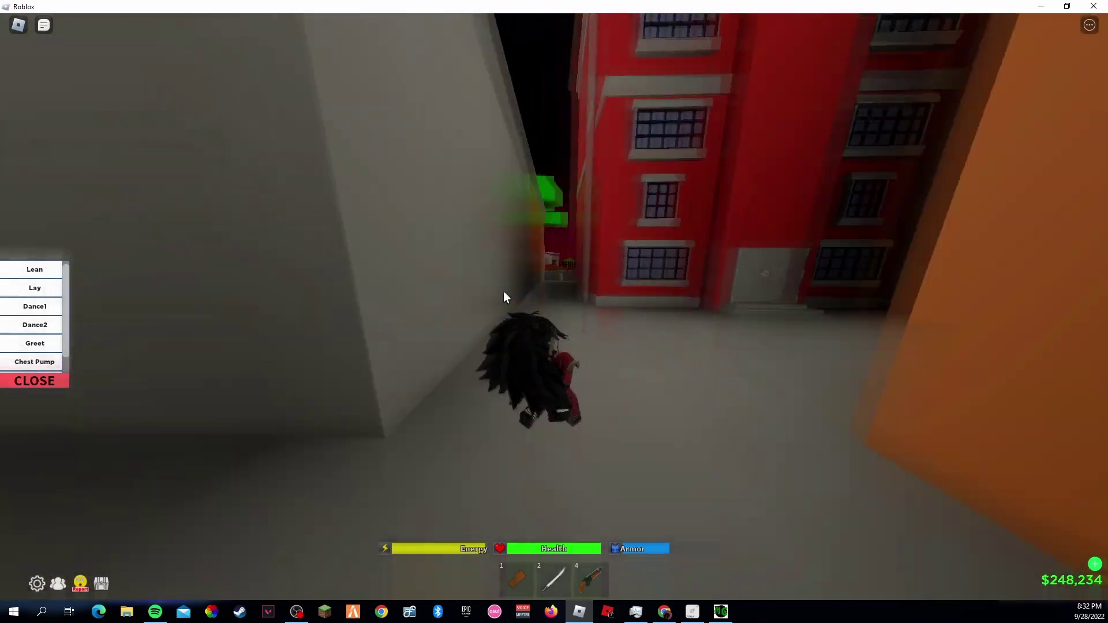
{"action": "key", "text": "w"}
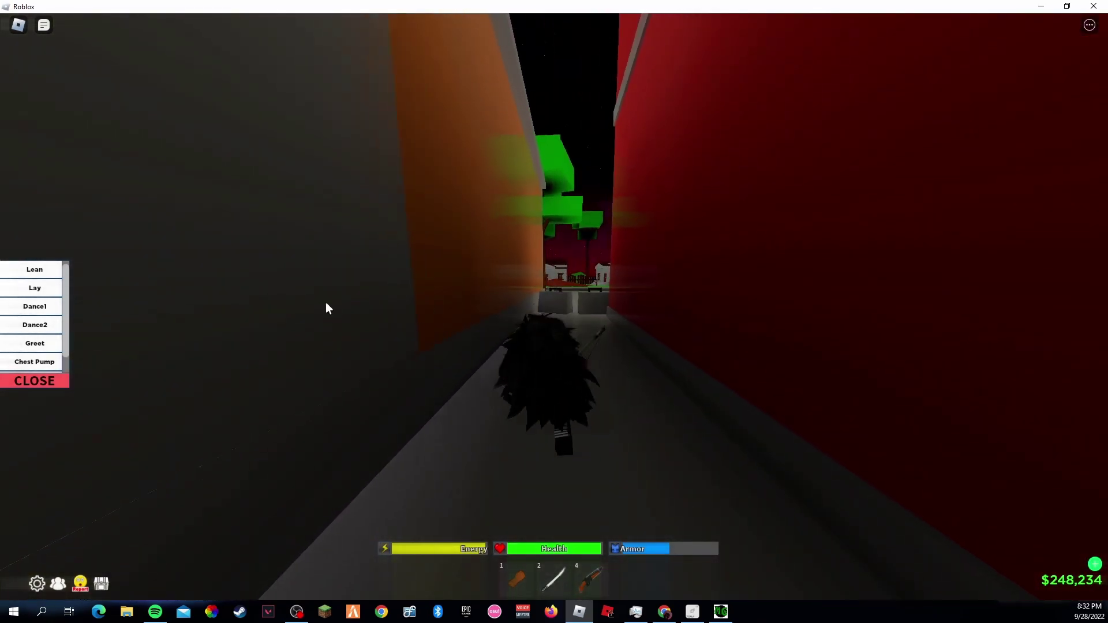
{"action": "key", "text": "w"}
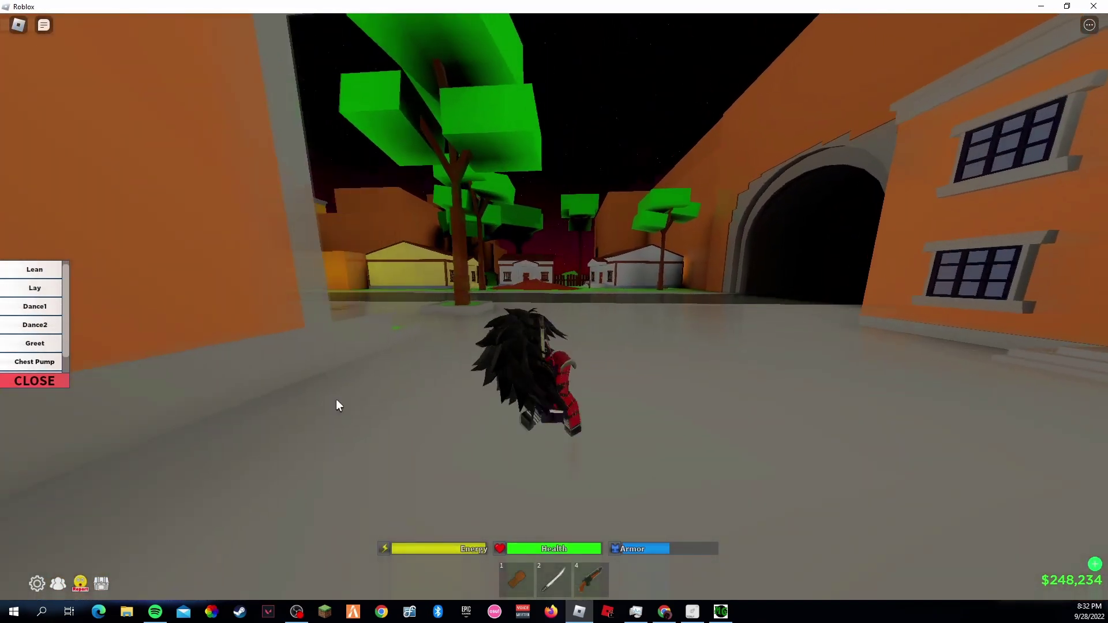
{"action": "key", "text": "alt+Tab"}
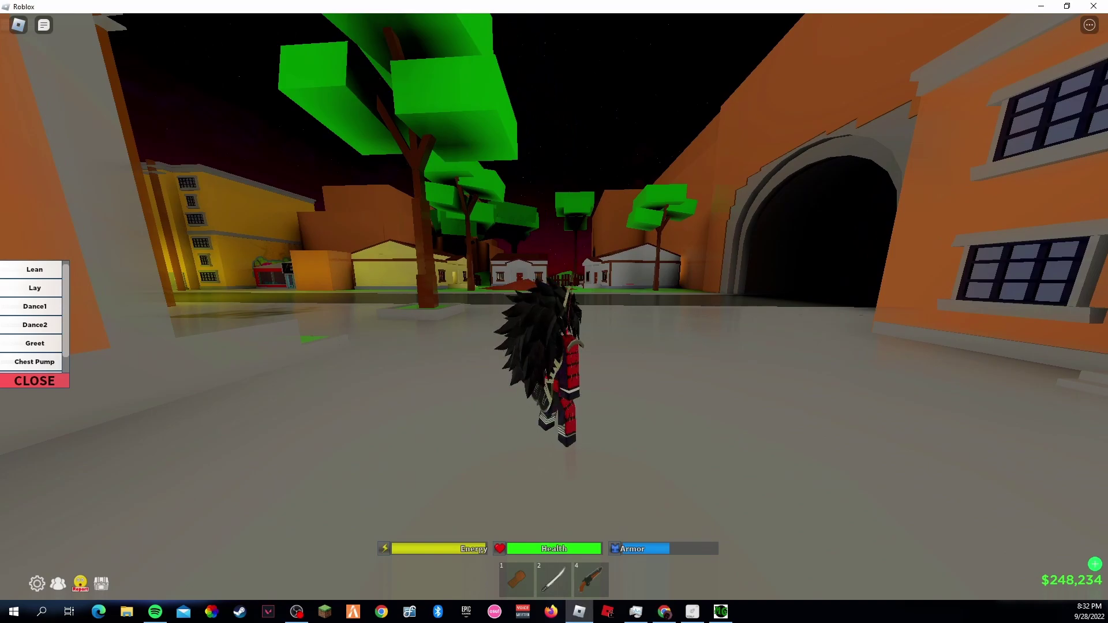
Step: Run the character across the plaza to the tree planter on the sidewalk beside the road
{"action": "left_click", "coordinate": [301, 616]}
{"action": "left_click", "coordinate": [383, 393]}
{"action": "key", "text": "shift"}
{"action": "key", "text": "w"}
{"action": "key", "text": "shift"}
{"action": "key", "text": "d"}
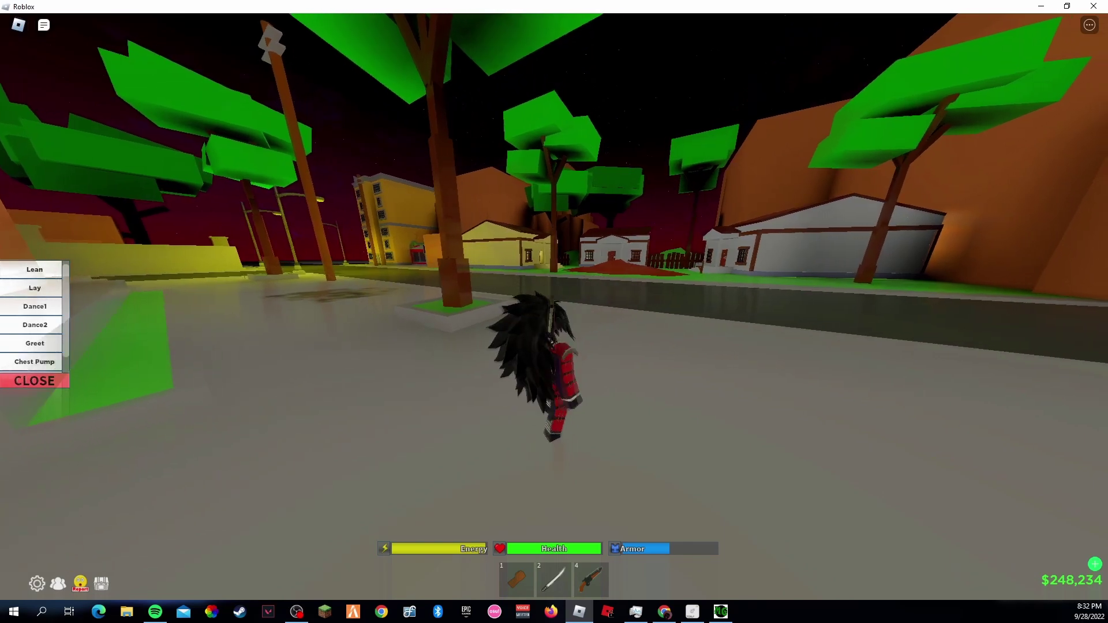
{"action": "key", "text": "alt+Tab"}
{"action": "left_click", "coordinate": [887, 116]}
{"action": "key", "text": "shift"}
{"action": "key", "text": "w"}
{"action": "key", "text": "shift"}
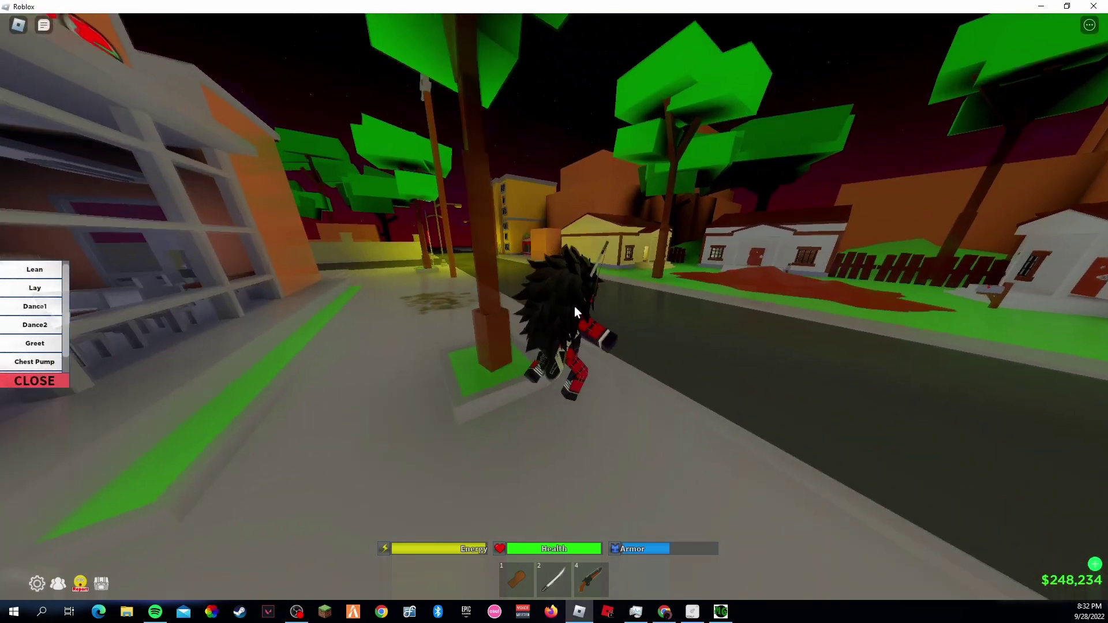
Step: Switch the game to full screen and move the character past the planter to the road's edge near the Jeff's restaurant
{"action": "key", "text": "F11"}
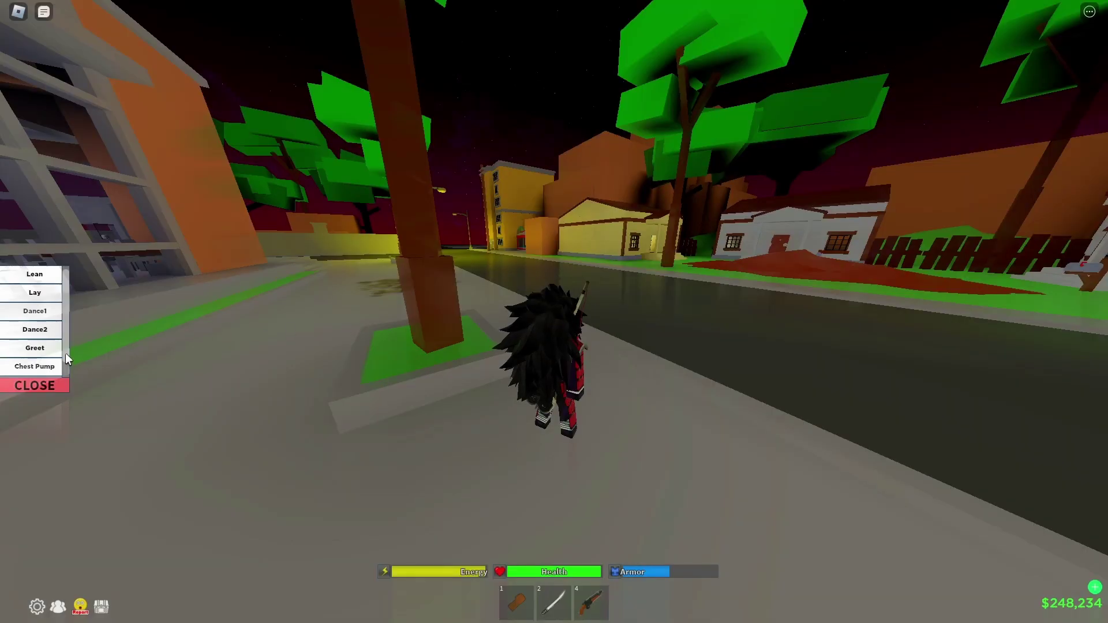
{"action": "right_click", "coordinate": [380, 352]}
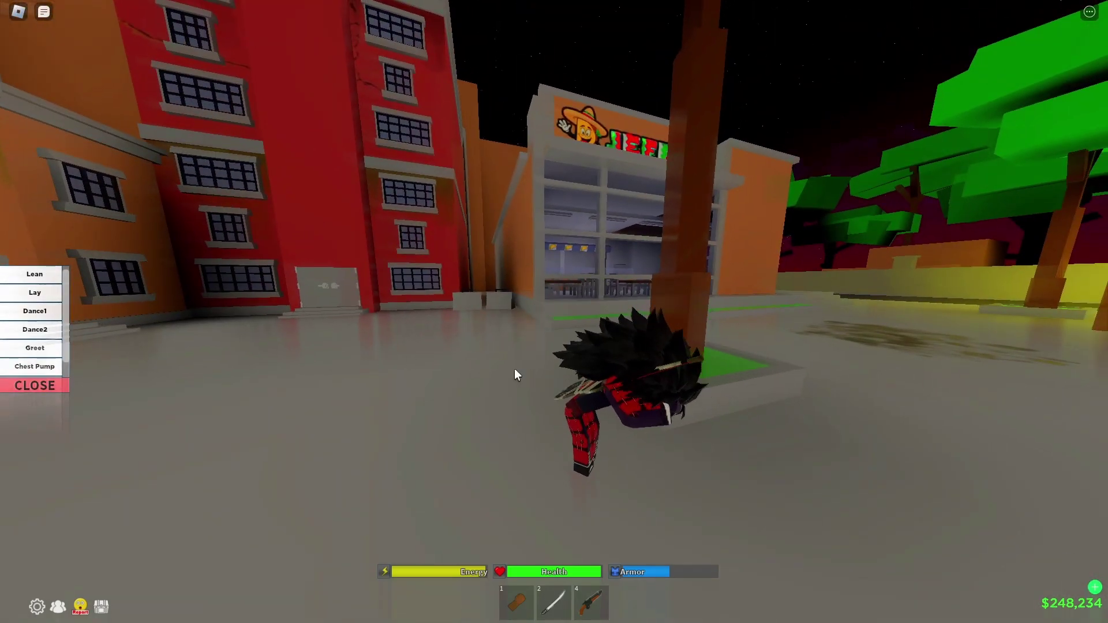
{"action": "key", "text": "d"}
{"action": "key", "text": "shift"}
{"action": "key", "text": "shift"}
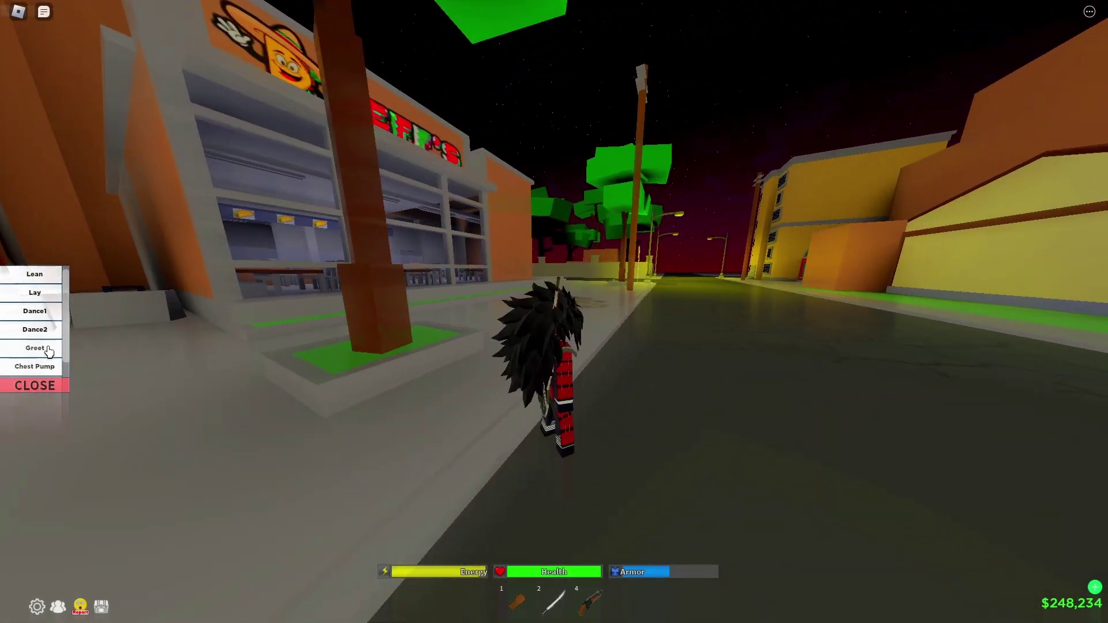
Step: Play the Greet emote and quickly swap between the slot 4 gun and the slot 2 sword, ending with both put away
{"action": "left_click", "coordinate": [45, 348]}
{"action": "left_click", "coordinate": [589, 603]}
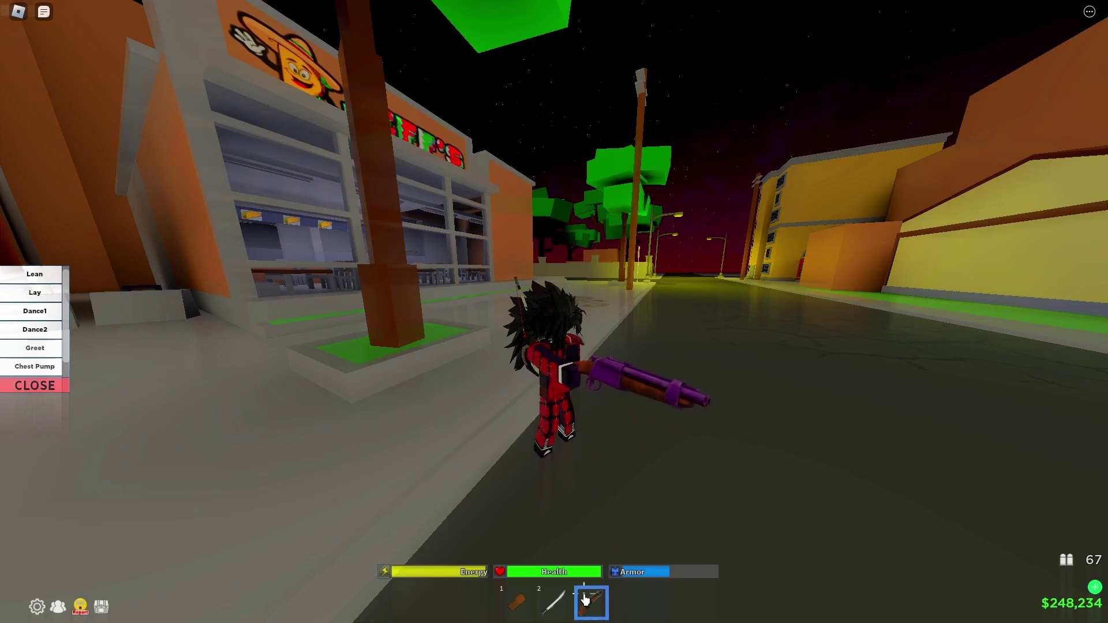
{"action": "left_click", "coordinate": [555, 603]}
{"action": "left_click", "coordinate": [588, 610]}
{"action": "double_click", "coordinate": [560, 604]}
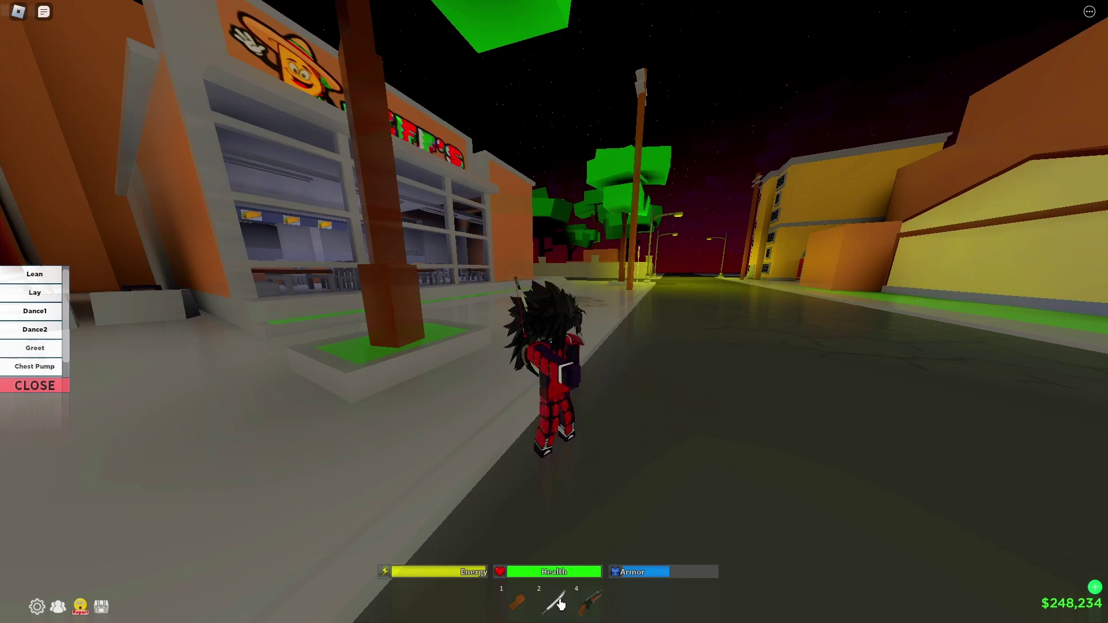
Step: Repeatedly equip and unequip the slot 1 item and the slot 2 sword while standing still
{"action": "left_click", "coordinate": [516, 605]}
{"action": "left_click", "coordinate": [517, 604]}
{"action": "left_click", "coordinate": [517, 604]}
{"action": "left_click", "coordinate": [553, 602]}
{"action": "left_click", "coordinate": [557, 598]}
{"action": "left_click", "coordinate": [560, 596]}
{"action": "key", "text": "2"}
{"action": "key", "text": "2"}
{"action": "key", "text": "2"}
{"action": "key", "text": "2"}
{"action": "key", "text": "2"}
{"action": "key", "text": "1"}
{"action": "key", "text": "1"}
Step: Play the Greet emote while standing by the road, and equip and unequip the slot 4 gun during it
{"action": "left_click", "coordinate": [49, 350]}
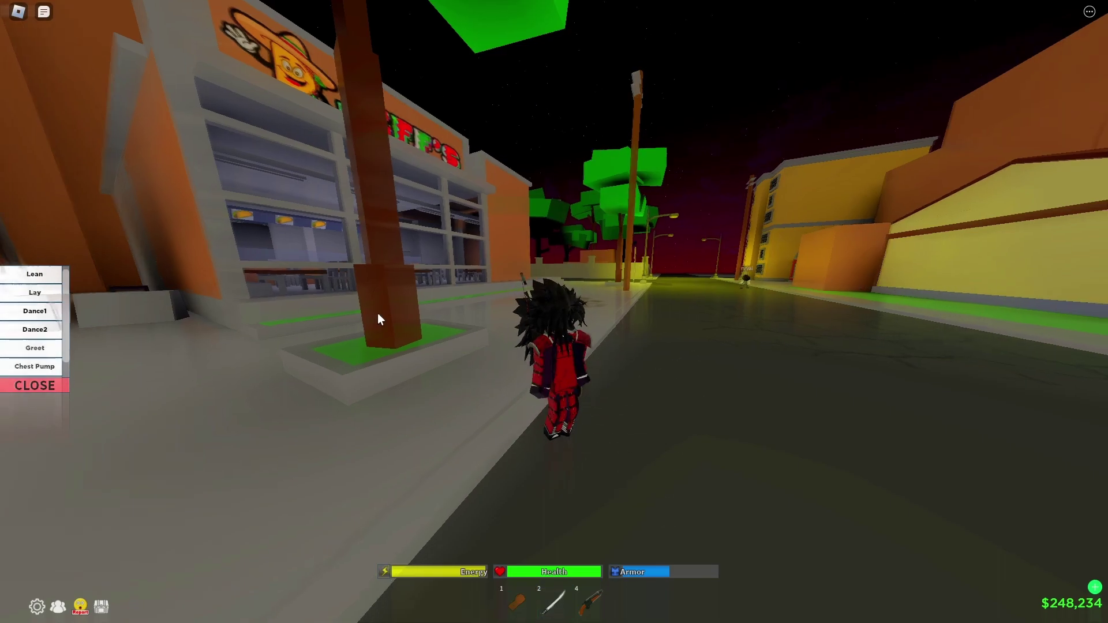
{"action": "right_click", "coordinate": [375, 316]}
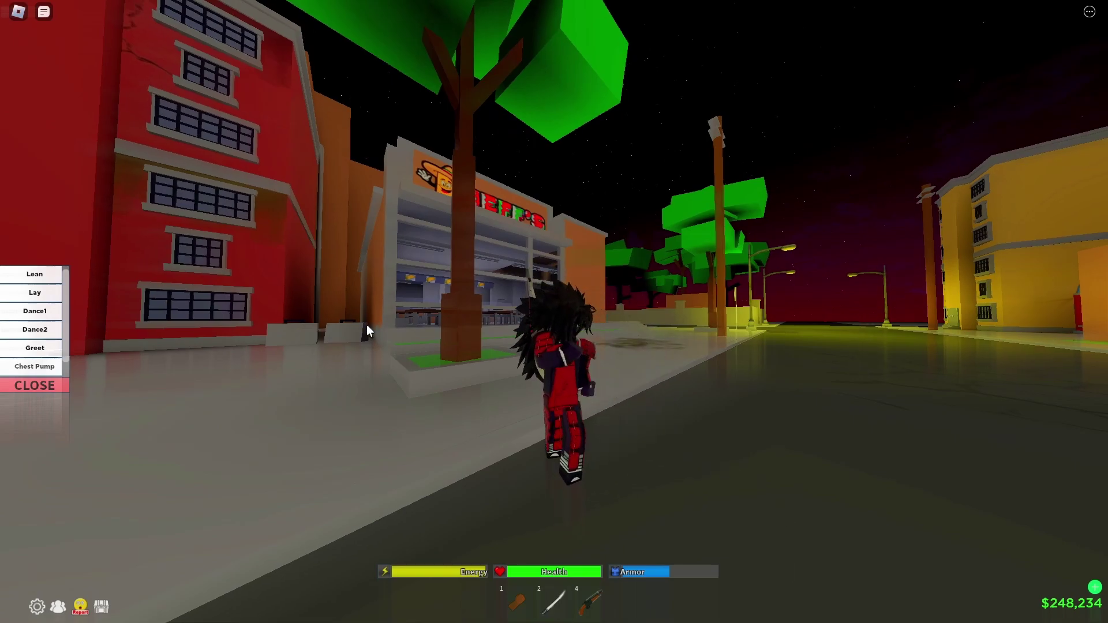
{"action": "right_click", "coordinate": [366, 324]}
{"action": "left_click", "coordinate": [52, 354]}
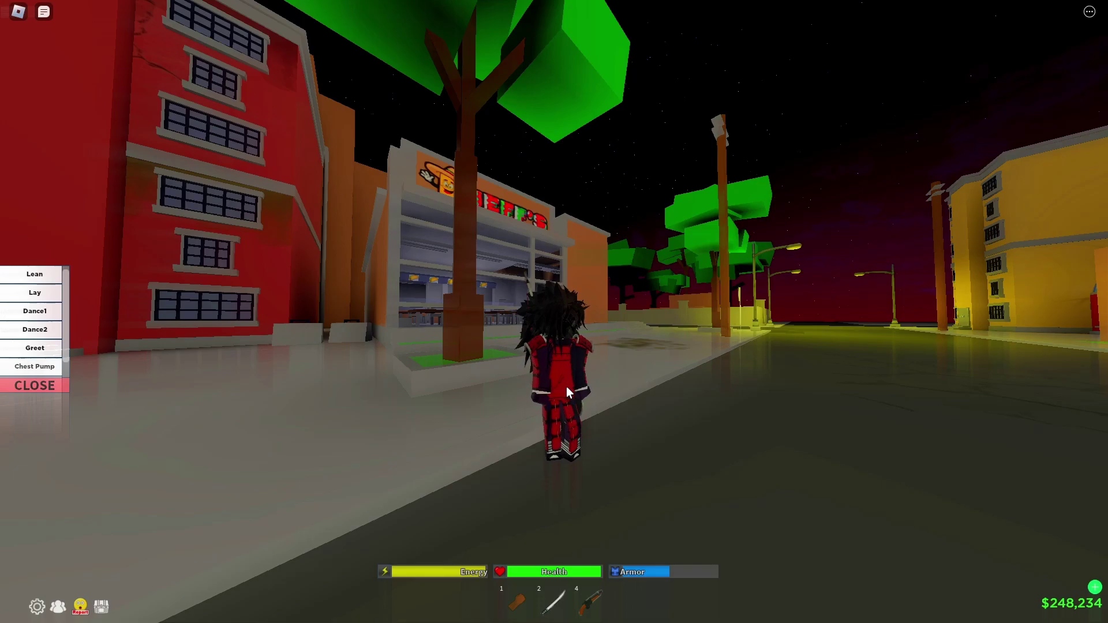
{"action": "left_click", "coordinate": [584, 605]}
{"action": "left_click", "coordinate": [585, 605]}
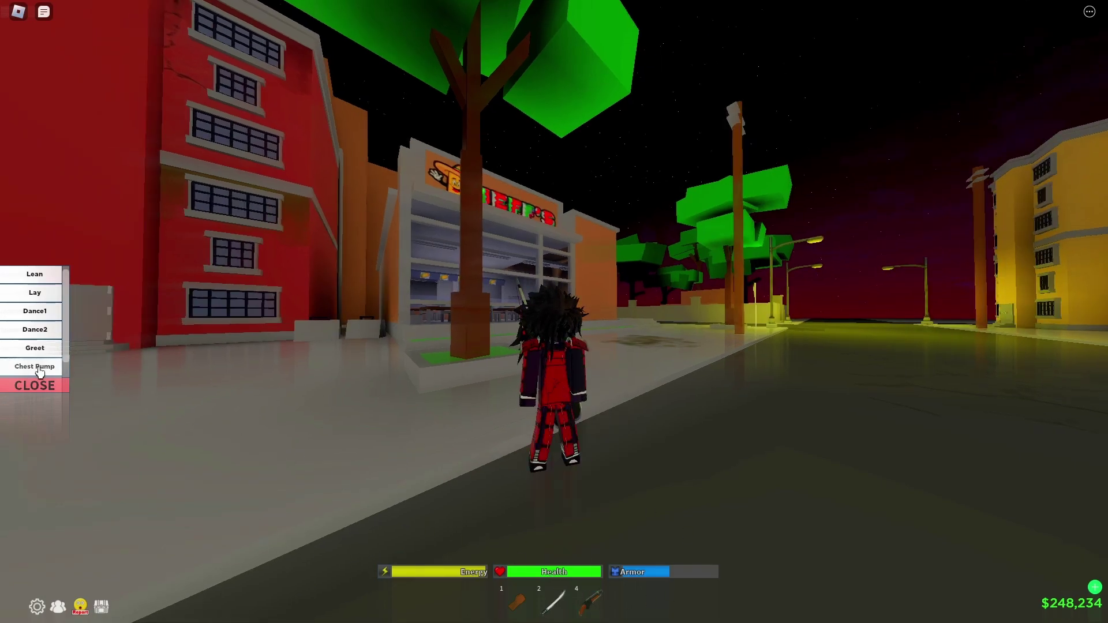
Step: Walk the character forward on the road, play the Greet emote, and toggle the slot 2 sword to start the movement
{"action": "key", "text": "w"}
{"action": "key", "text": "w"}
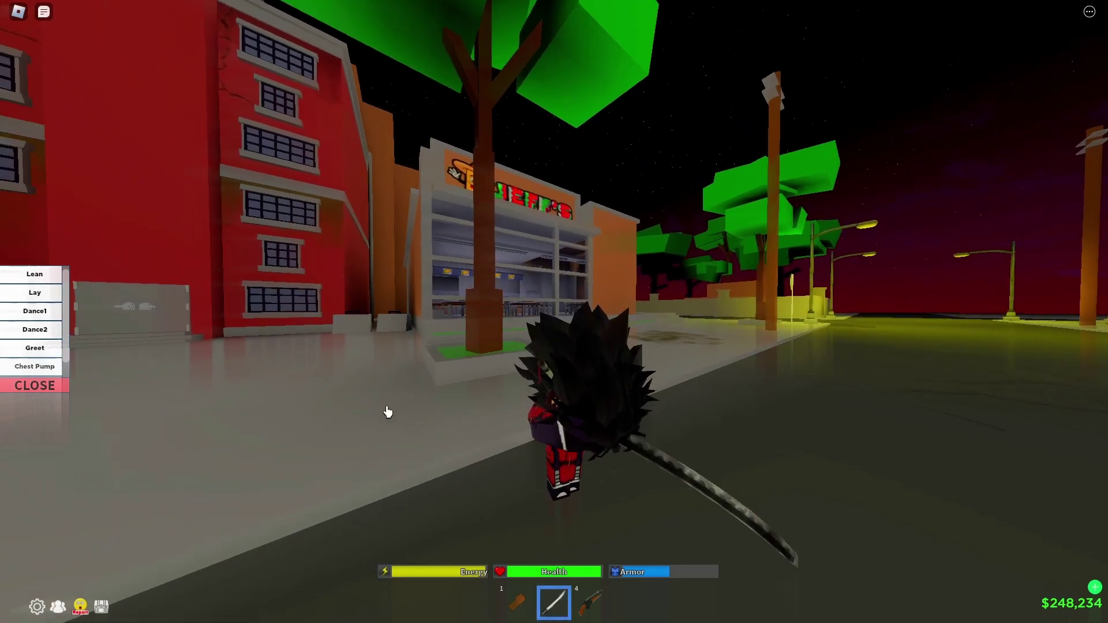
{"action": "key", "text": "w"}
{"action": "left_click", "coordinate": [53, 351]}
{"action": "key", "text": "2"}
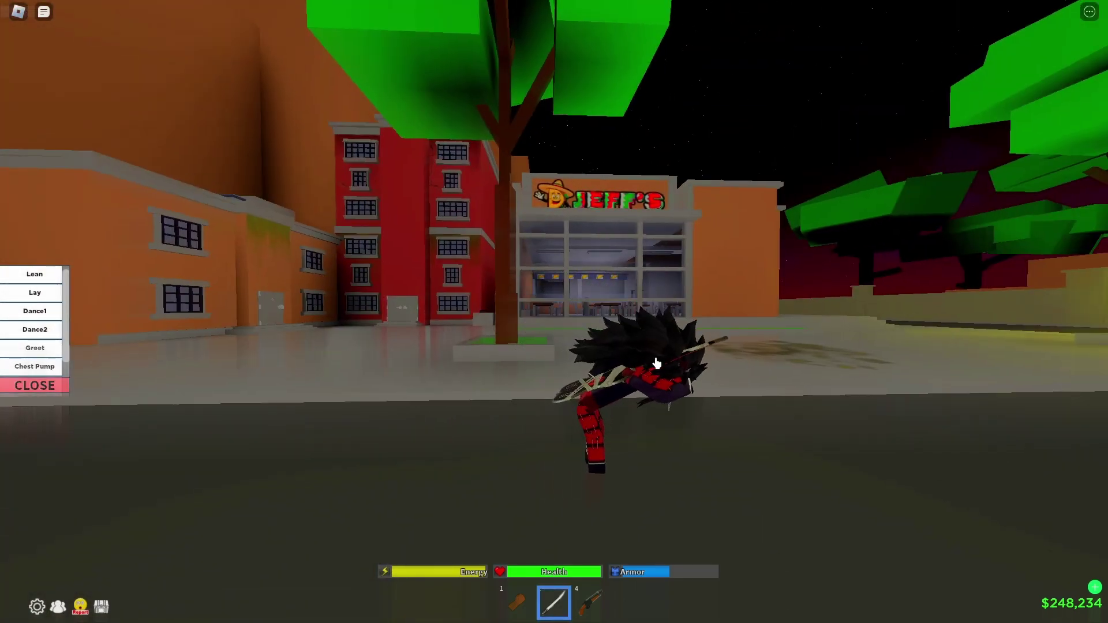
Step: Put the sword away, toggle it twice more, and walk the character along the road between the tunnel and Jeff's
{"action": "key", "text": "2"}
{"action": "key", "text": "w"}
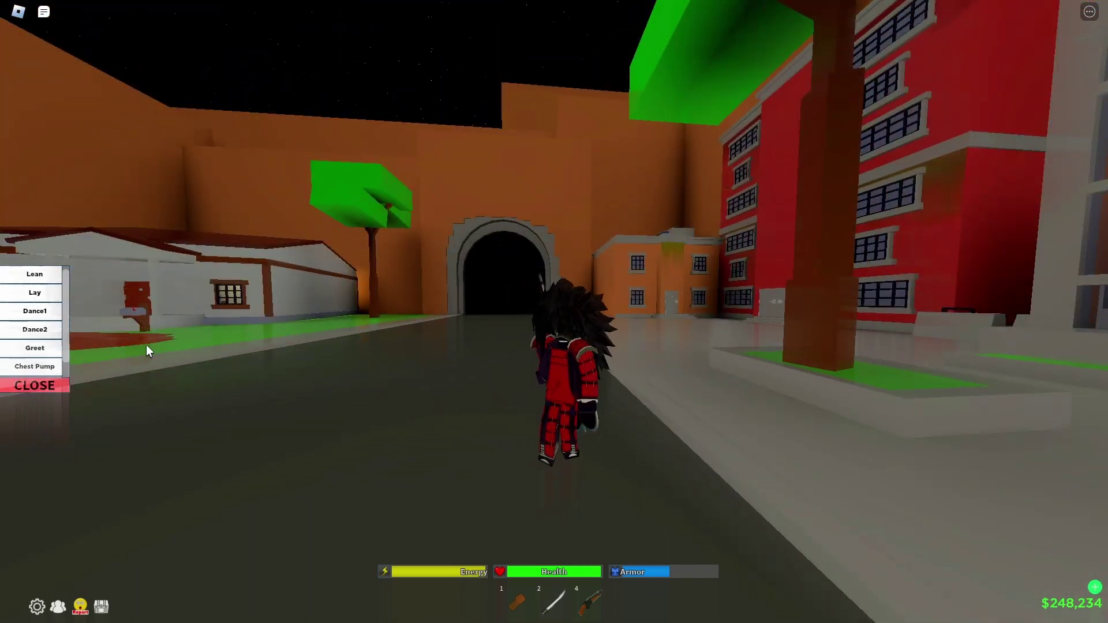
{"action": "key", "text": "2"}
{"action": "key", "text": "2"}
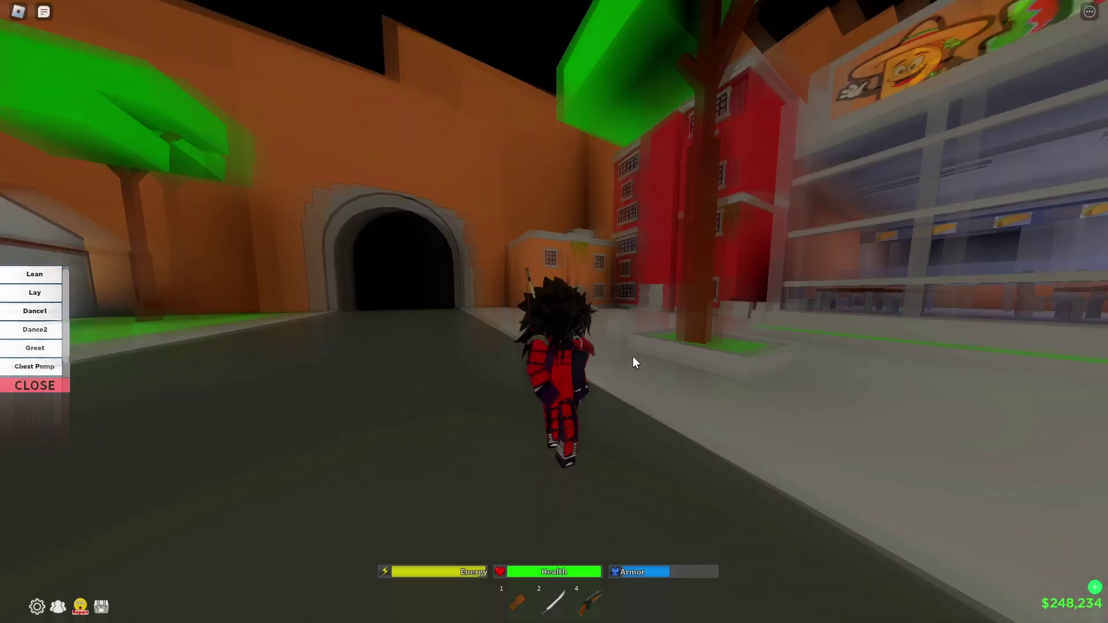
{"action": "key", "text": "w"}
{"action": "key", "text": "w"}
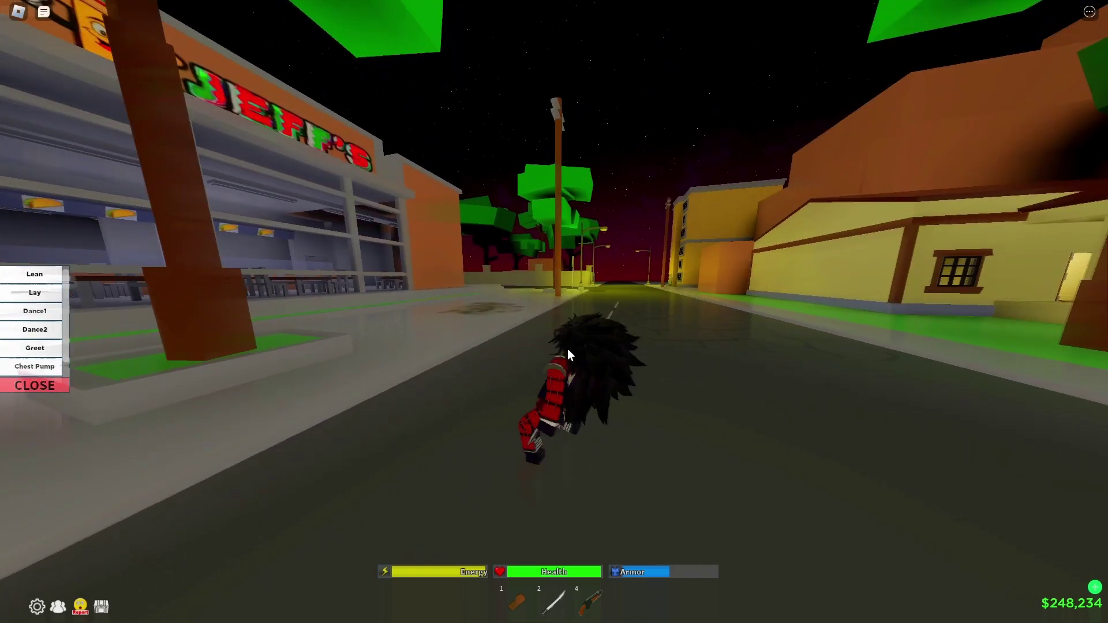
Step: Move the character backward along the road to the tunnel entrance and zoom the camera into first person
{"action": "key", "text": "s"}
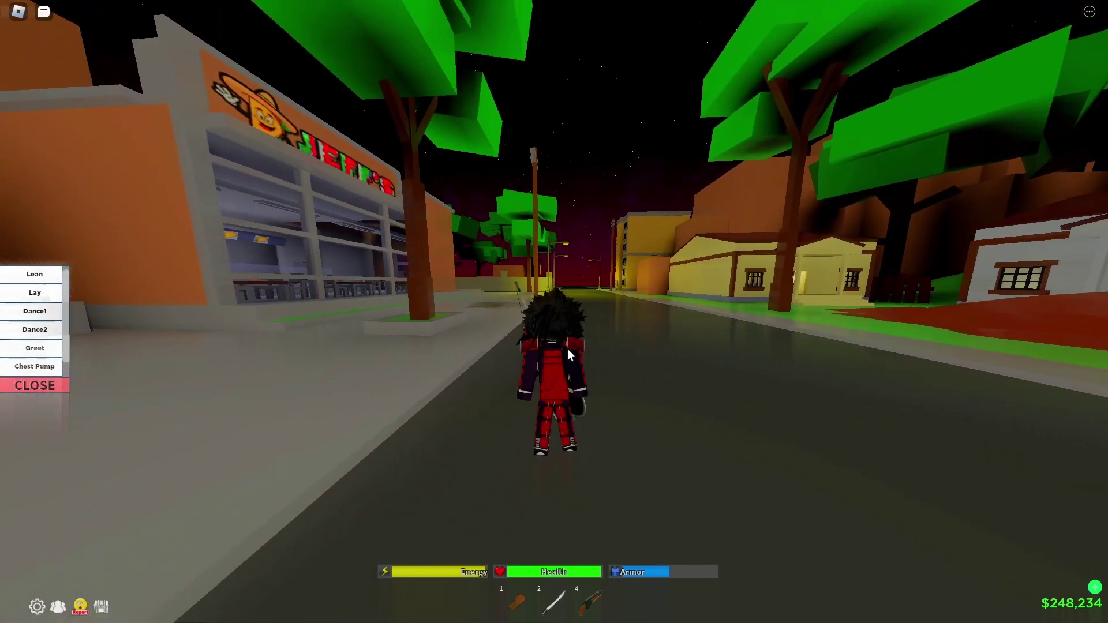
{"action": "key", "text": "s"}
{"action": "key", "text": "a"}
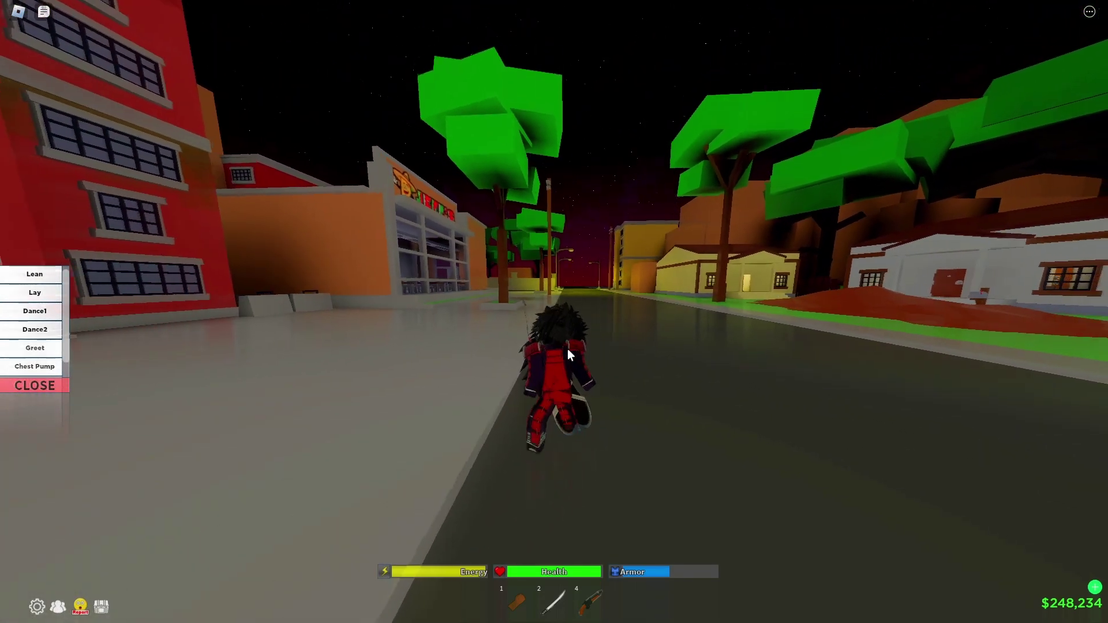
{"action": "key", "text": "w"}
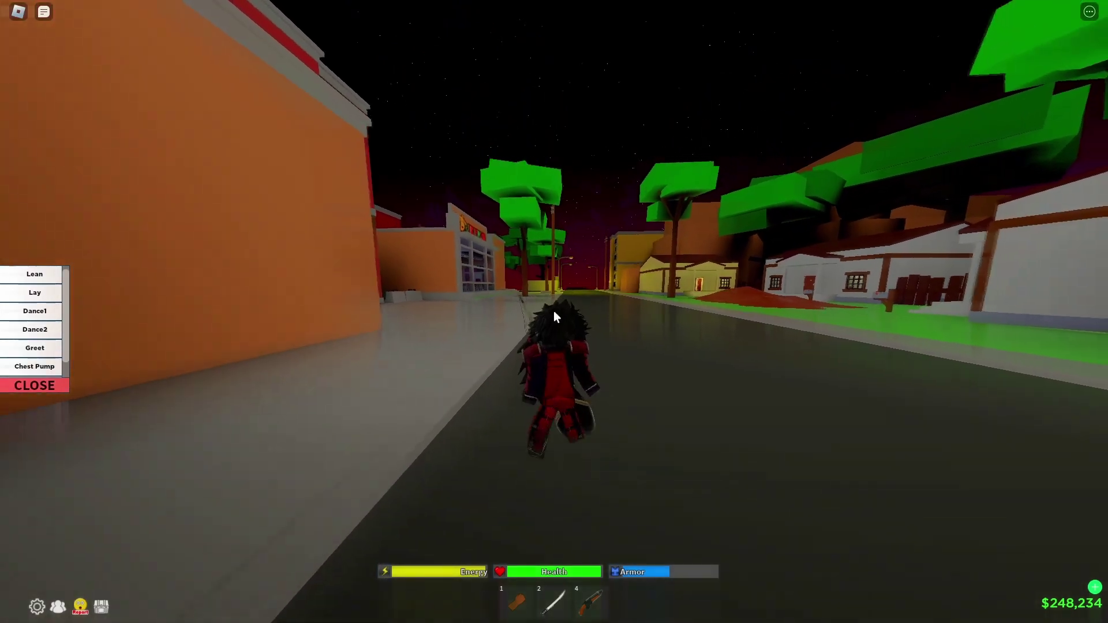
{"action": "scroll", "coordinate": [566, 349], "scroll_direction": "up", "scroll_amount": 5}
{"action": "key", "text": "s"}
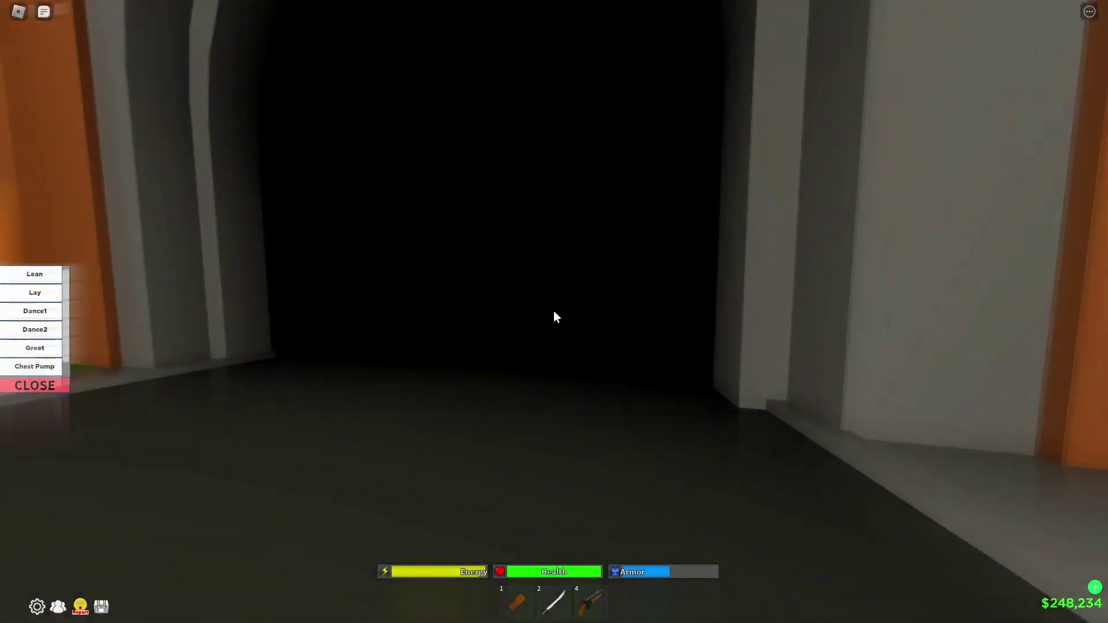